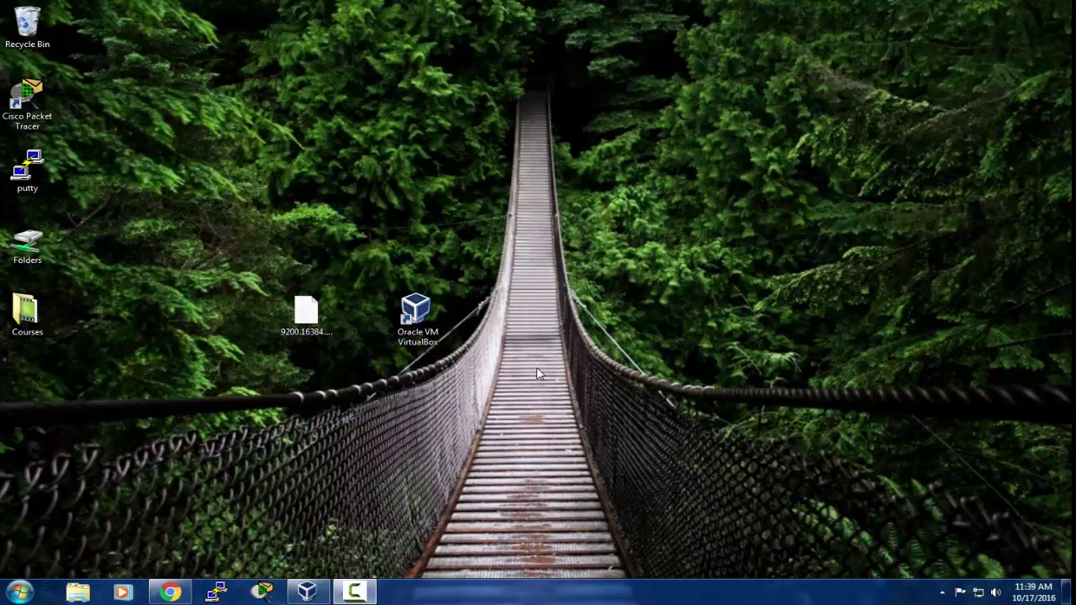
Step: Launch Oracle VM VirtualBox Manager from its desktop shortcut to see the five existing machines
click(430, 323)
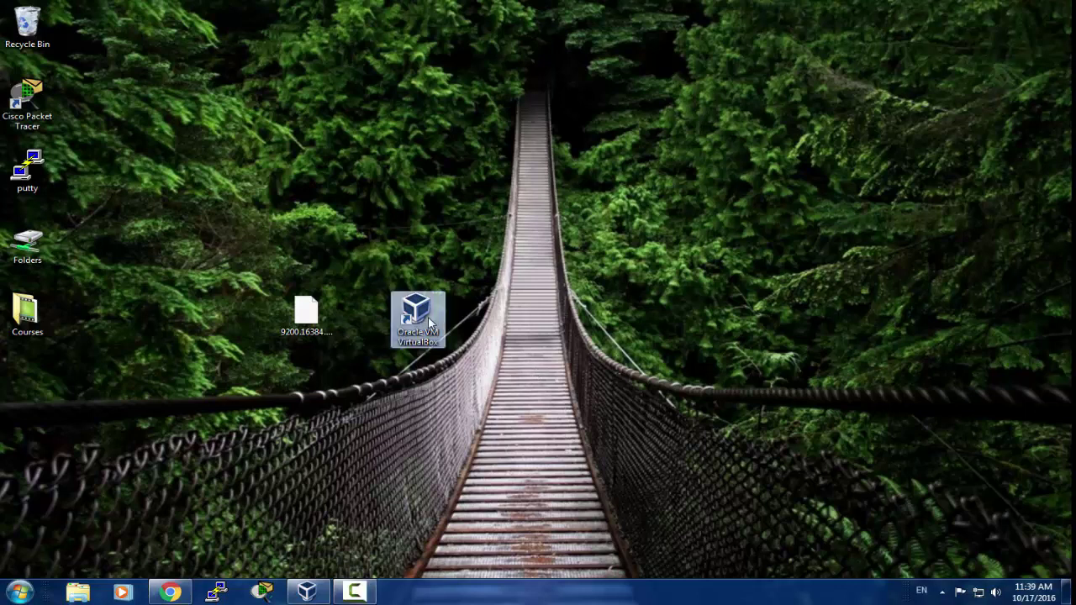
click(311, 595)
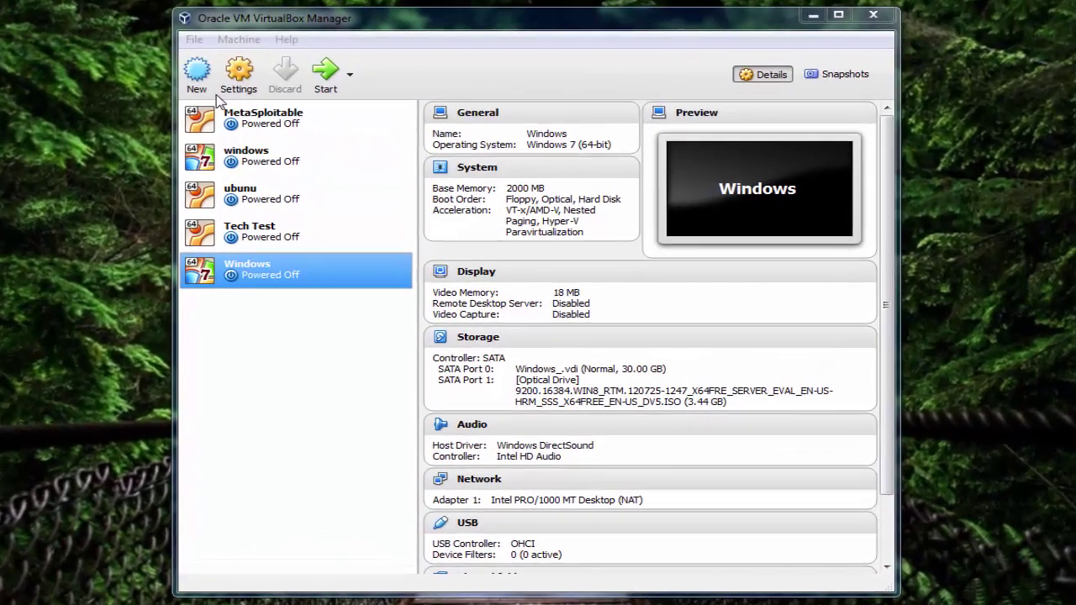
Step: Start a new virtual machine named Server and give it 2000 MB of memory
click(201, 82)
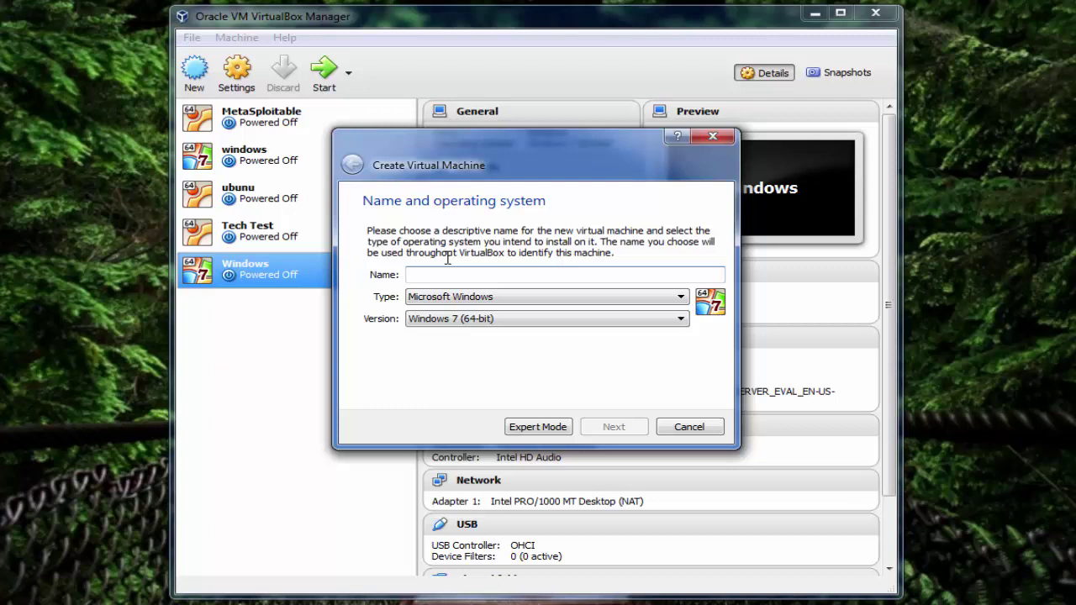
text(Server)
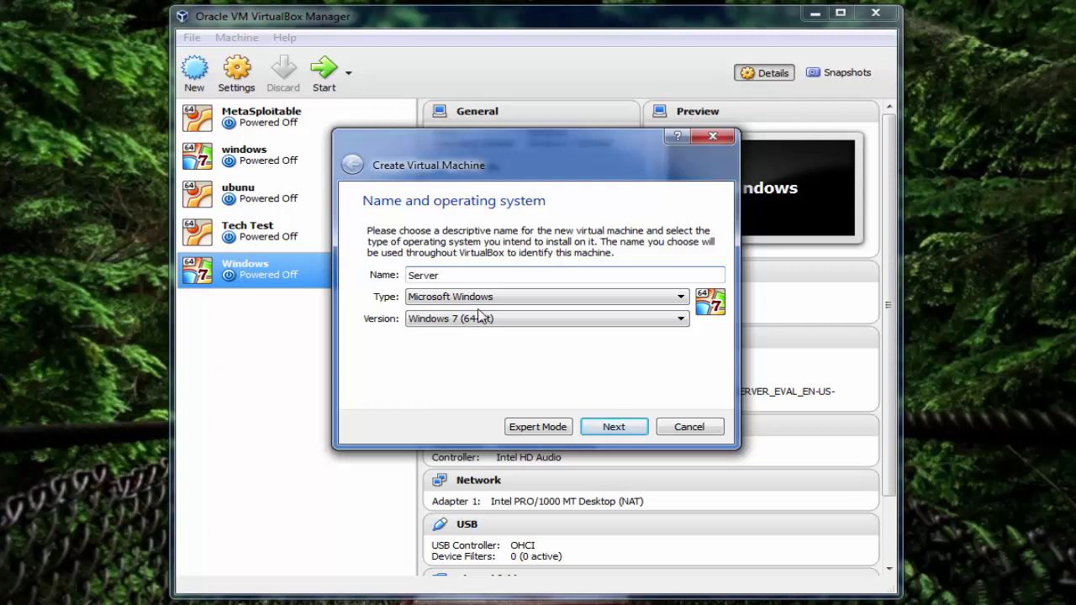
click(613, 426)
drag(684, 284, 648, 286)
text(1024)
key(BackSpace)
key(BackSpace)
key(BackSpace)
key(BackSpace)
text(2000)
click(637, 427)
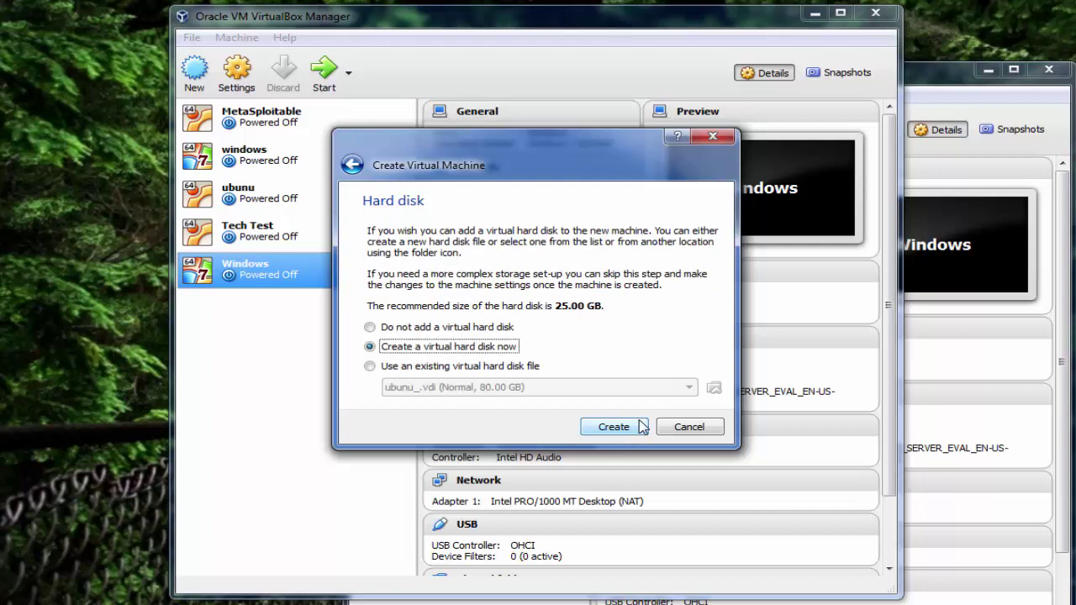
Step: Add a new 50 GB dynamically allocated VDI hard disk and create the machine
click(617, 427)
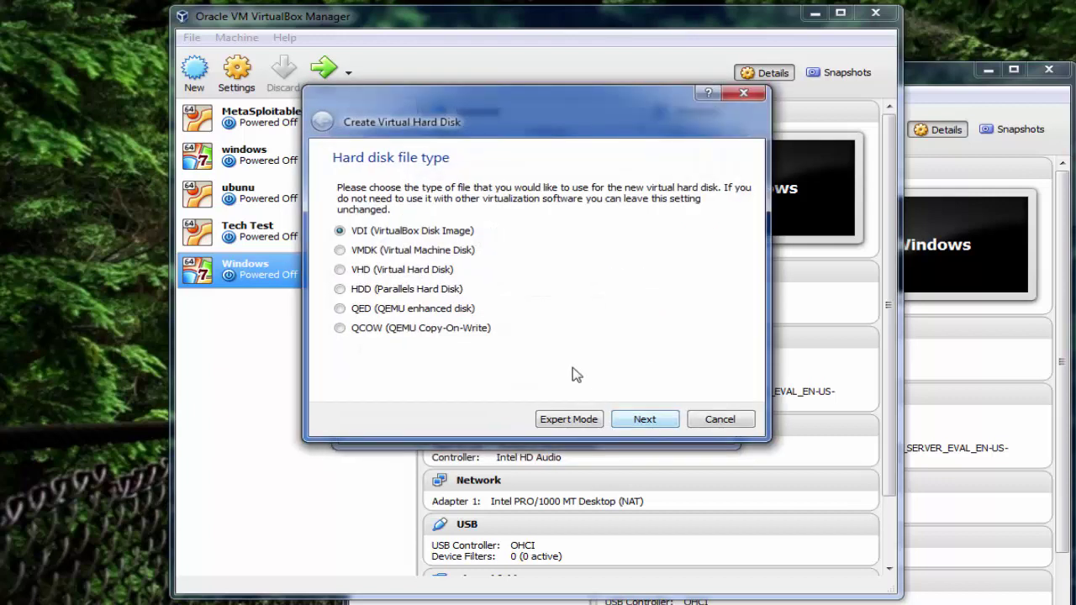
click(641, 418)
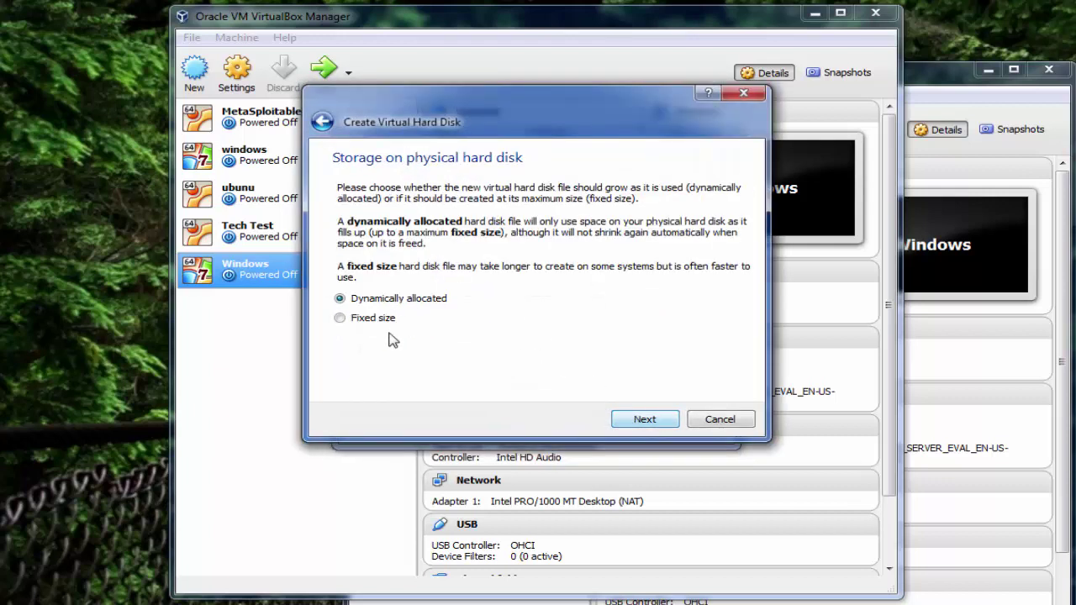
click(644, 418)
double_click(721, 283)
text(50.00 GB)
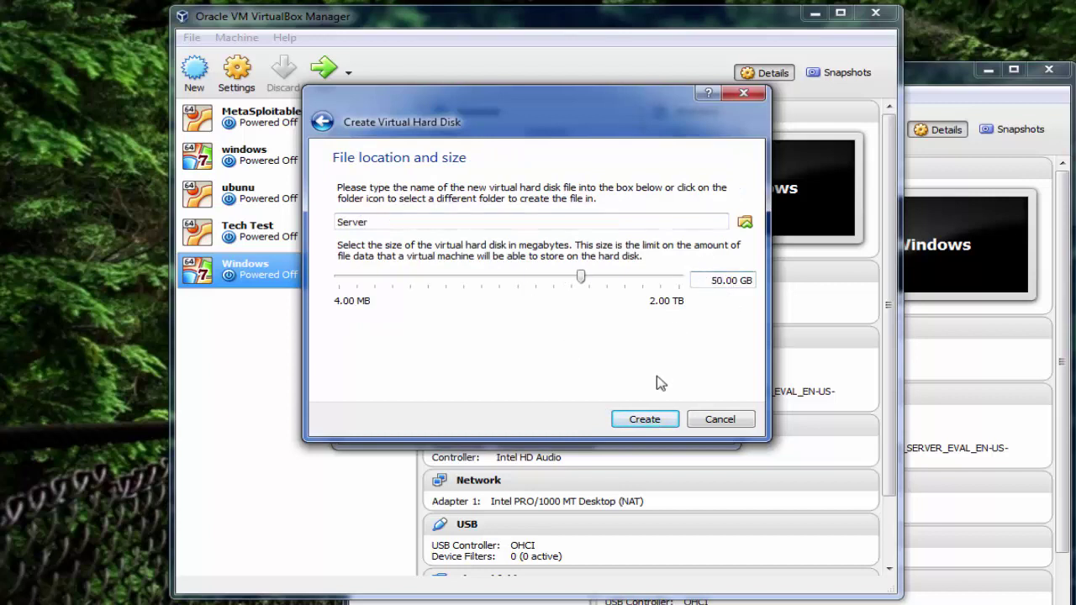
click(645, 419)
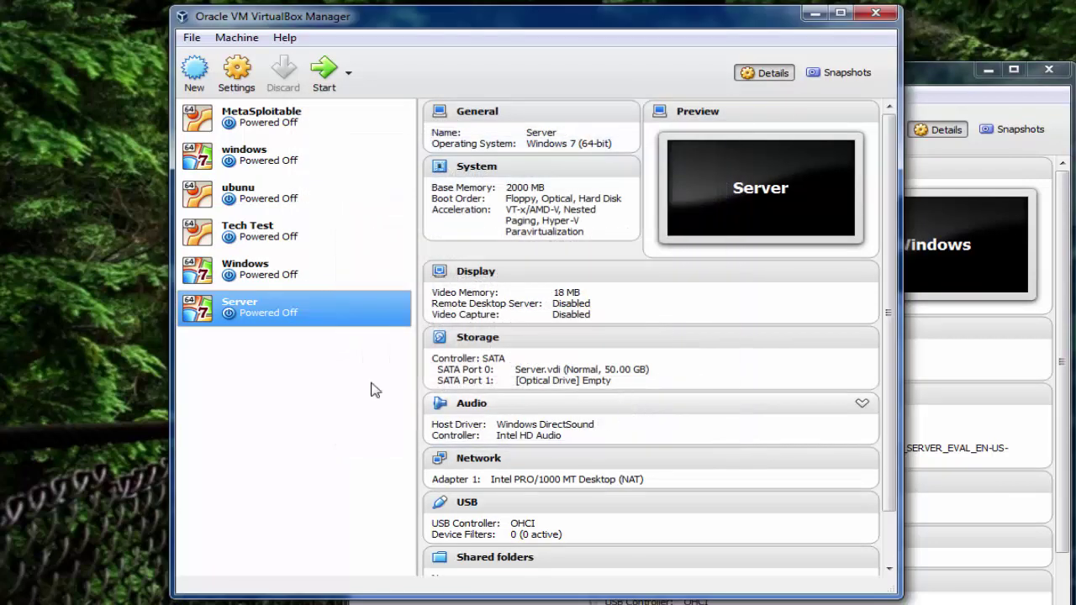
drag(443, 27, 296, 58)
drag(841, 72, 949, 47)
click(429, 61)
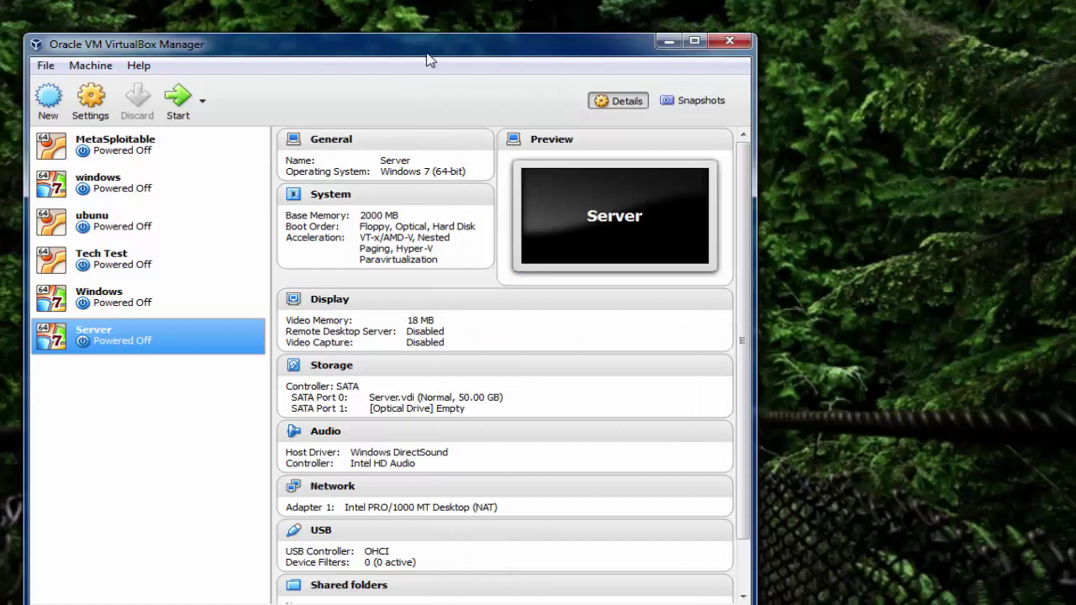
drag(428, 61, 567, 32)
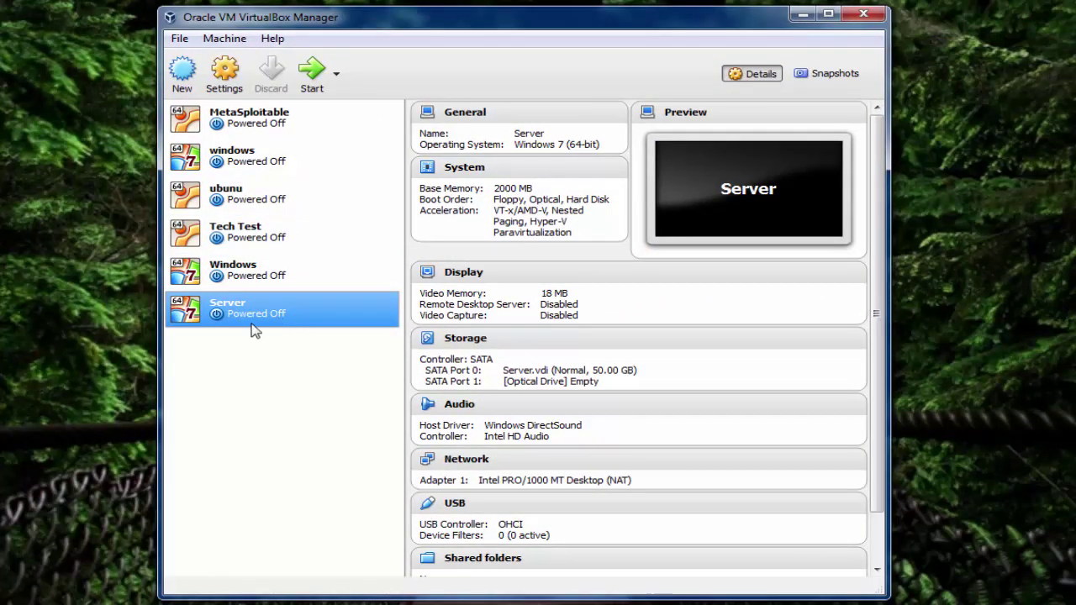
Step: Boot the Server VM from the server evaluation ISO file on the Desktop
click(312, 80)
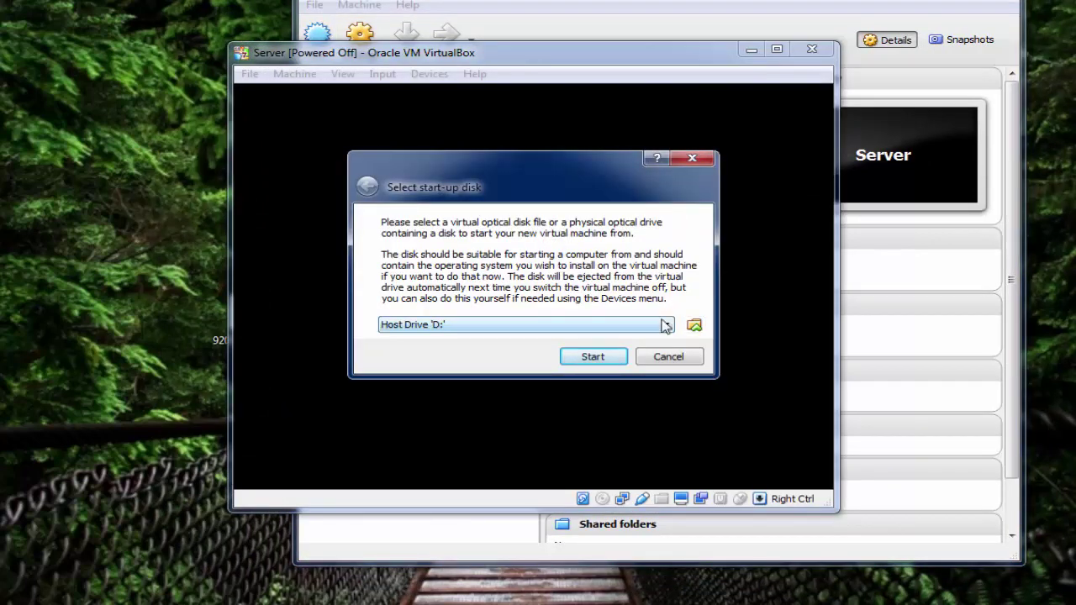
click(693, 326)
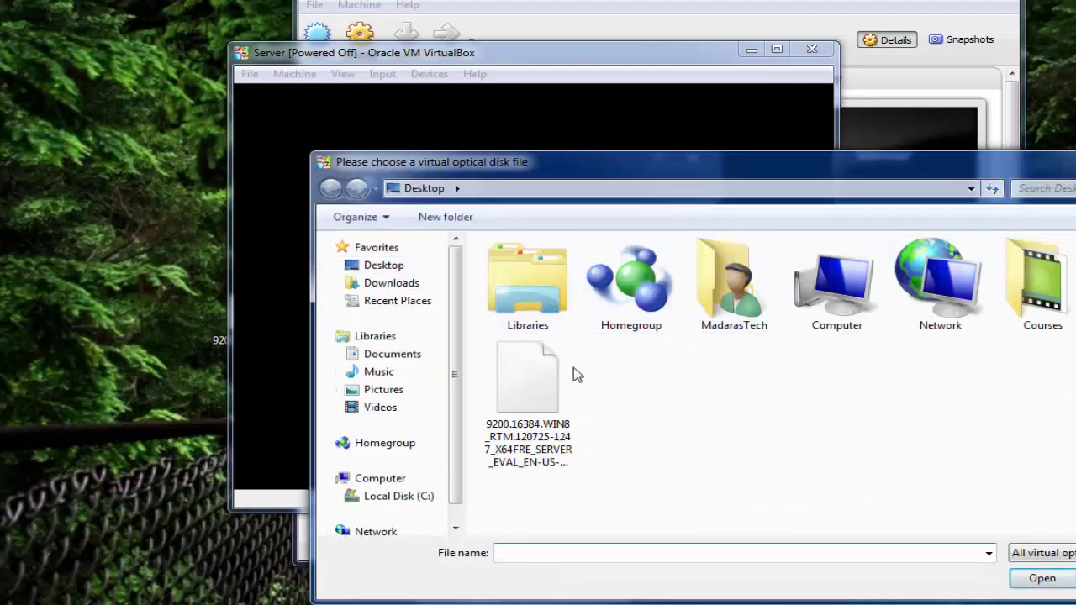
click(548, 394)
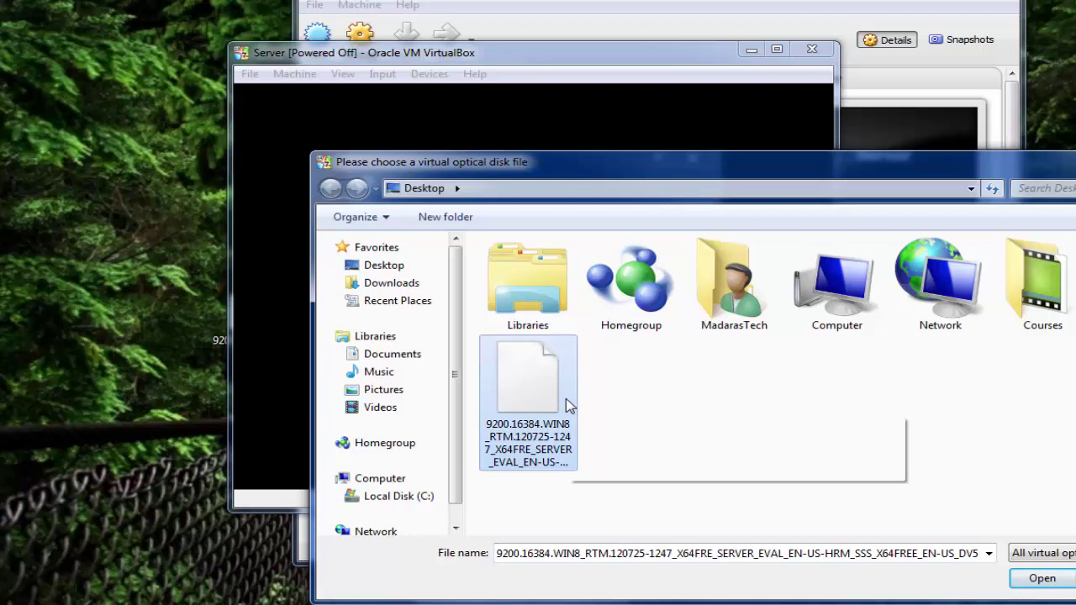
click(1039, 577)
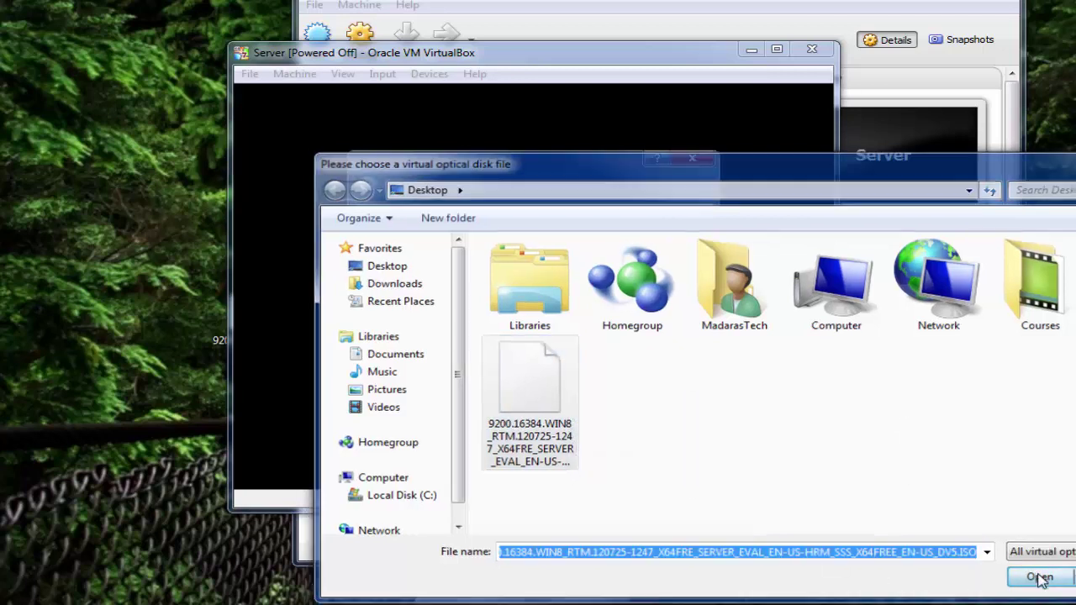
click(609, 358)
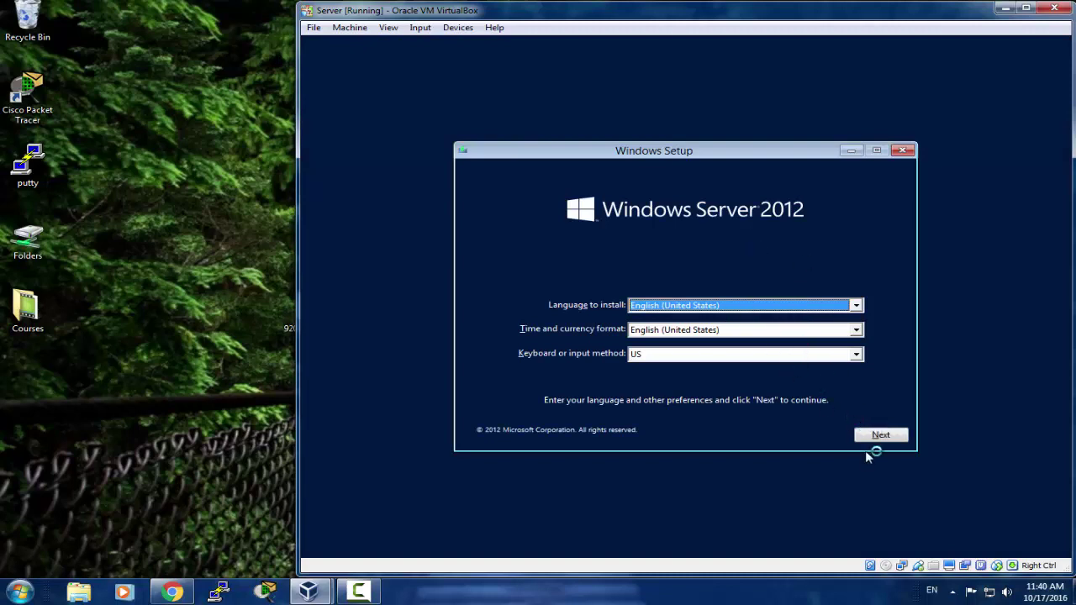
Step: Keep English defaults, start the install, and pick Datacenter Evaluation (Server with a GUI)
click(881, 435)
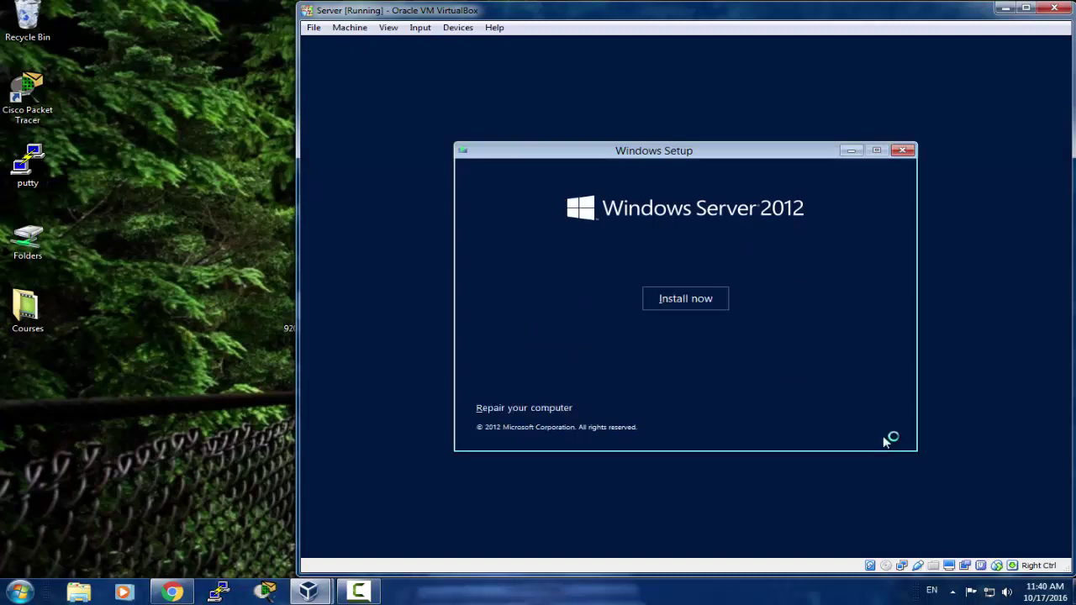
click(685, 301)
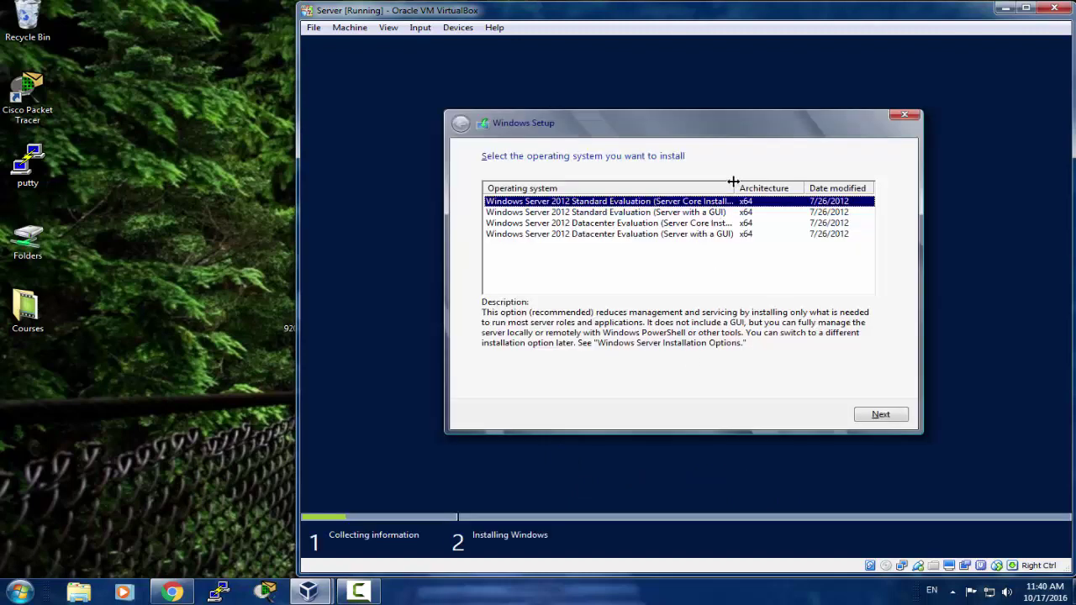
drag(738, 184, 781, 182)
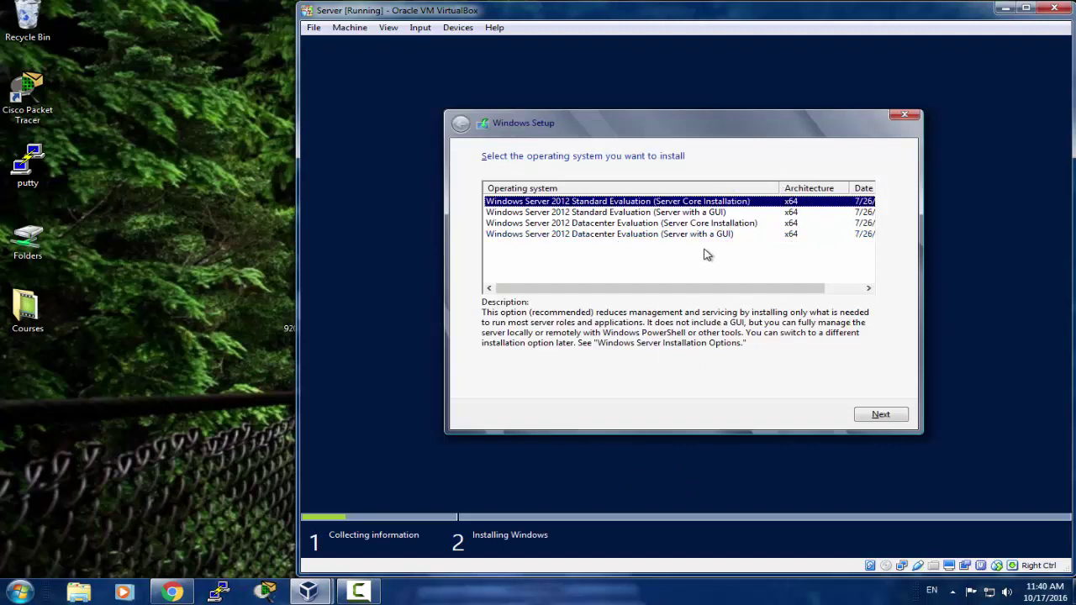
click(669, 235)
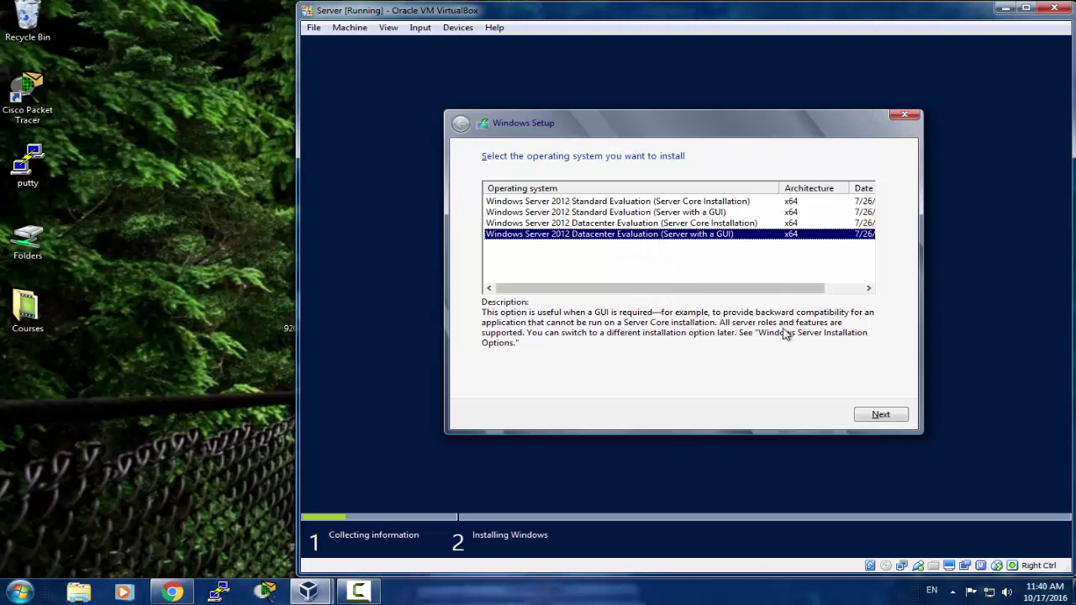
click(660, 212)
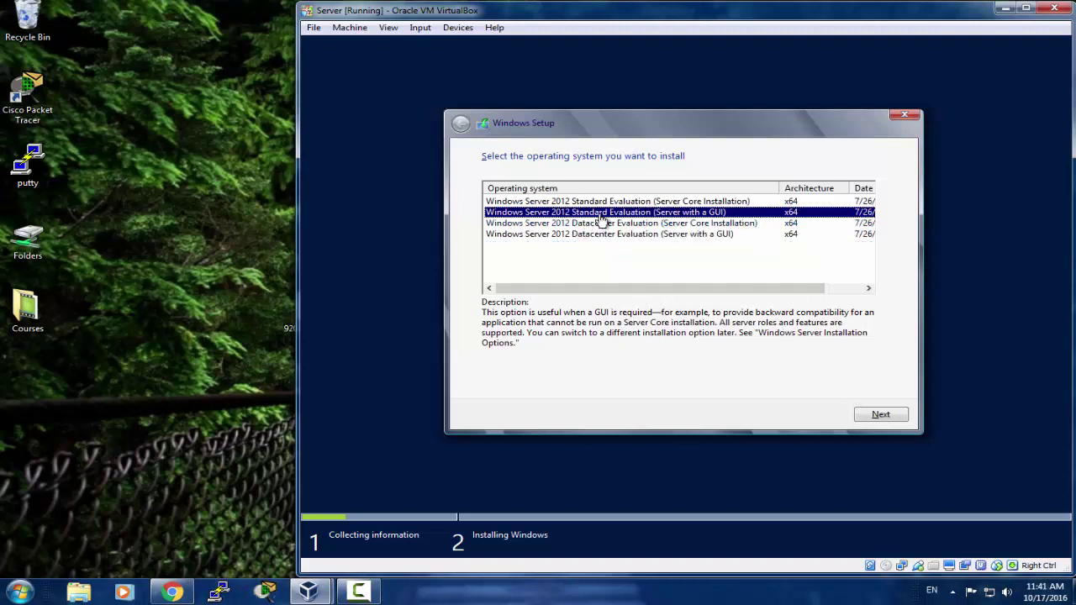
click(638, 235)
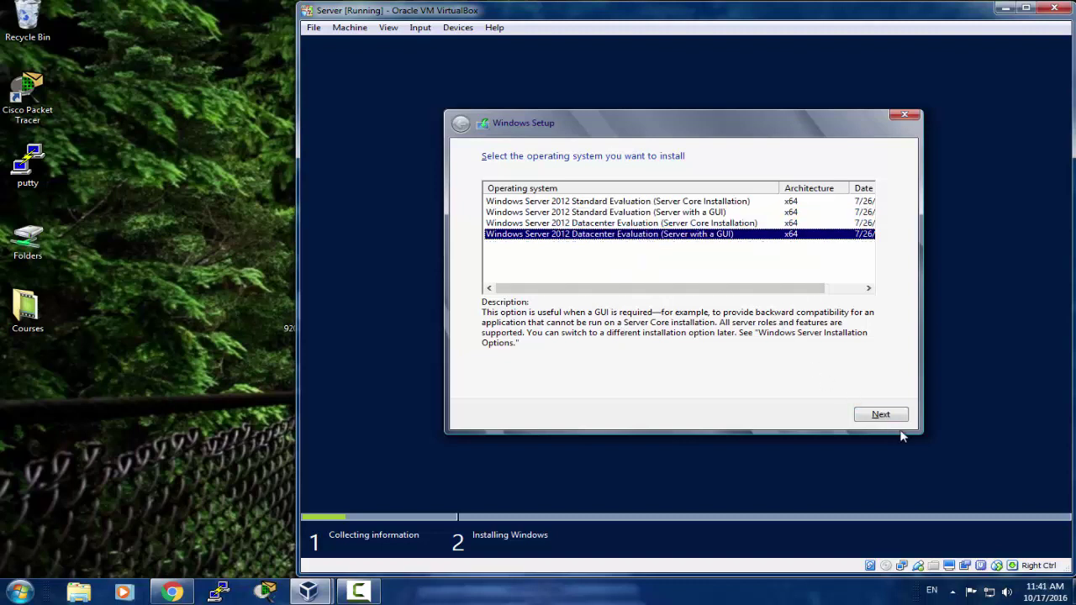
click(879, 413)
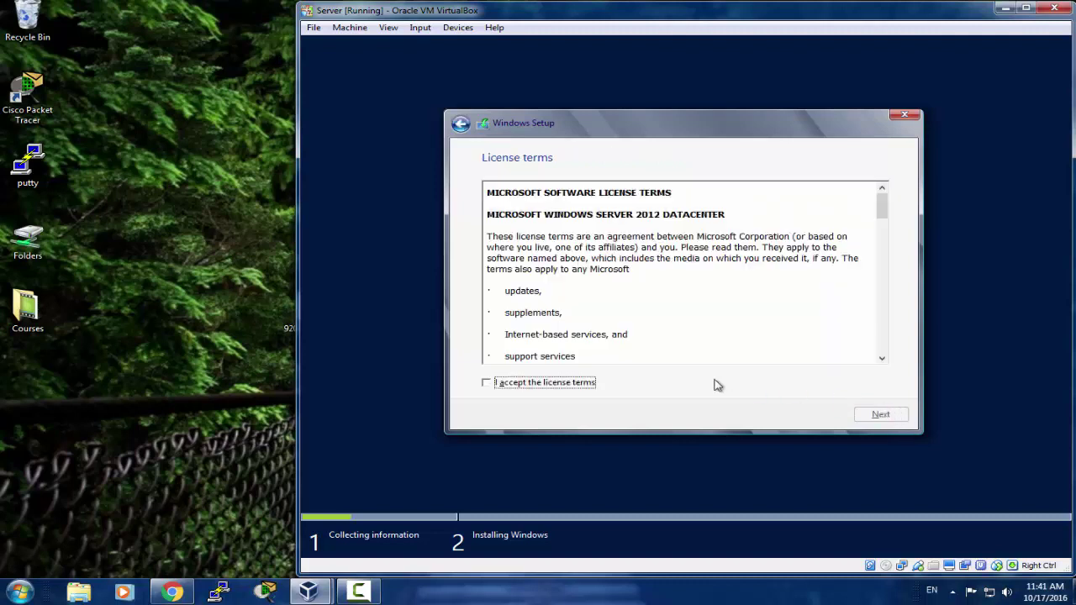
Step: Accept the license, choose Custom installation, and install onto Drive 0's 50 GB unallocated space
click(547, 388)
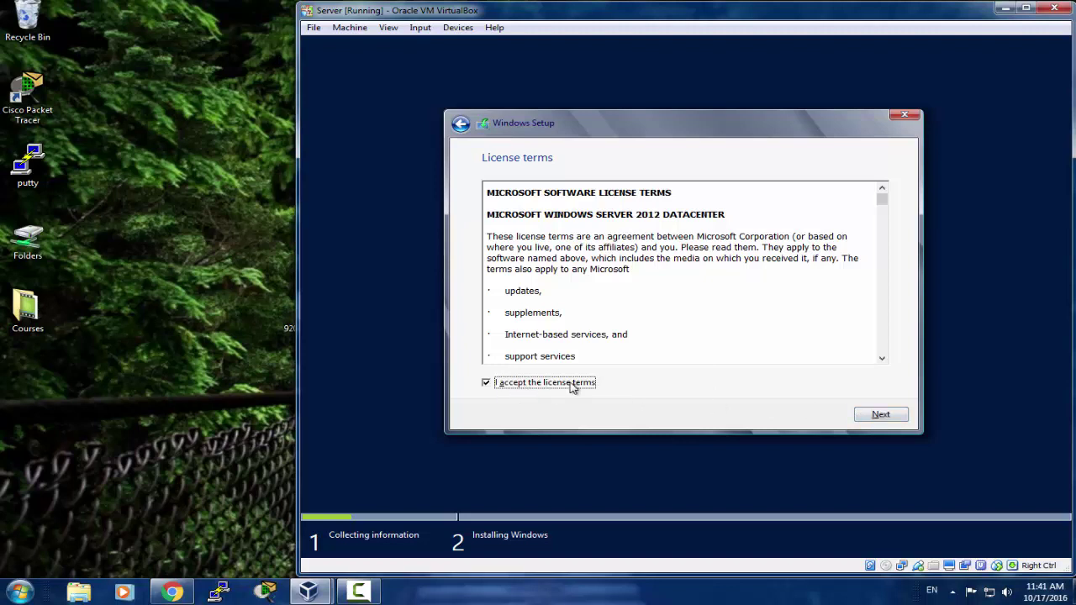
click(901, 418)
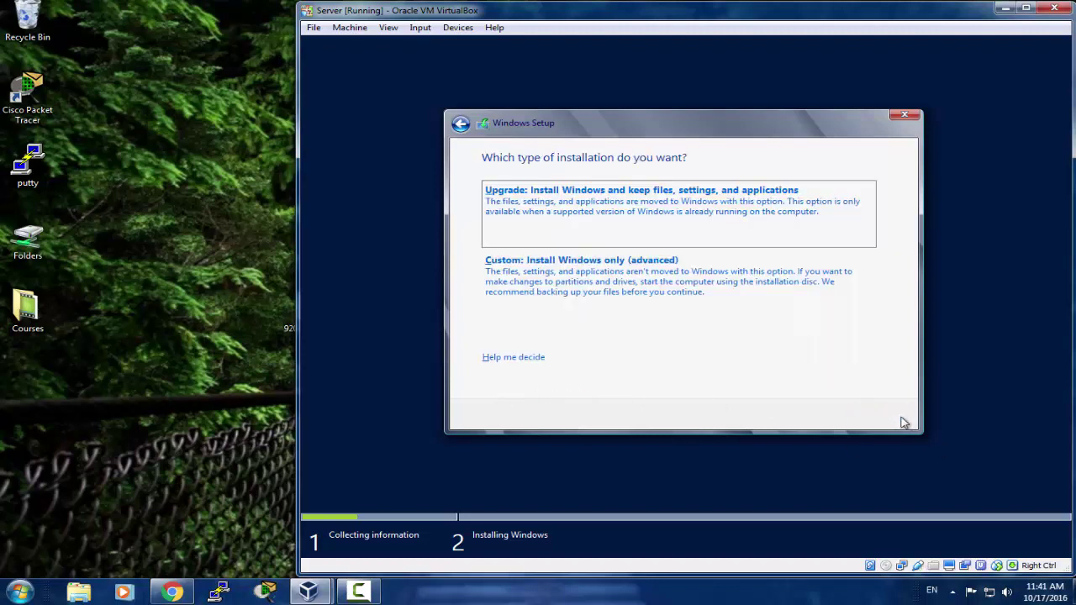
click(572, 290)
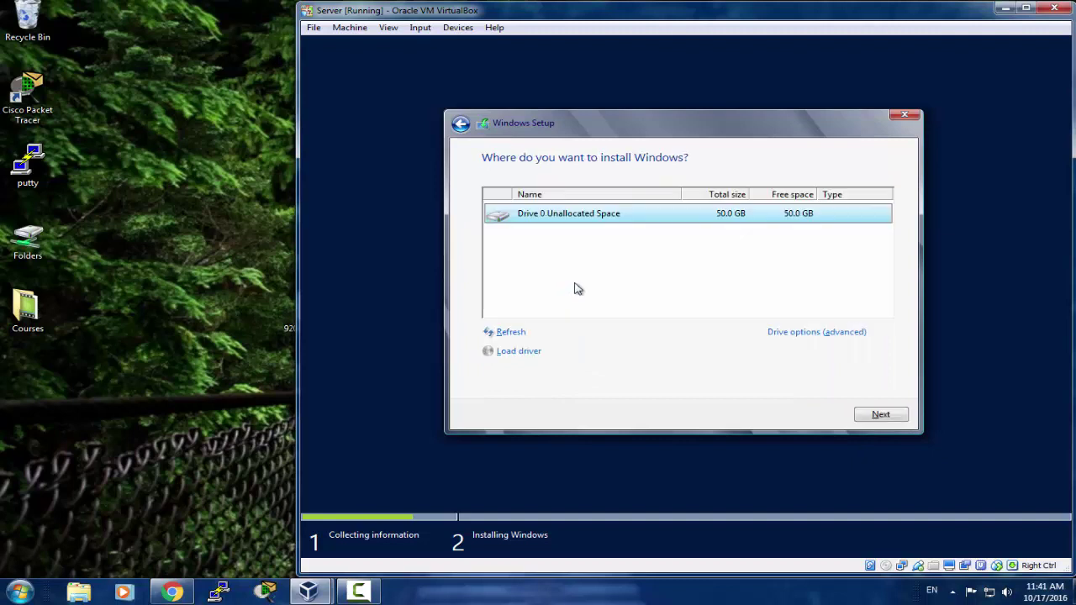
click(460, 124)
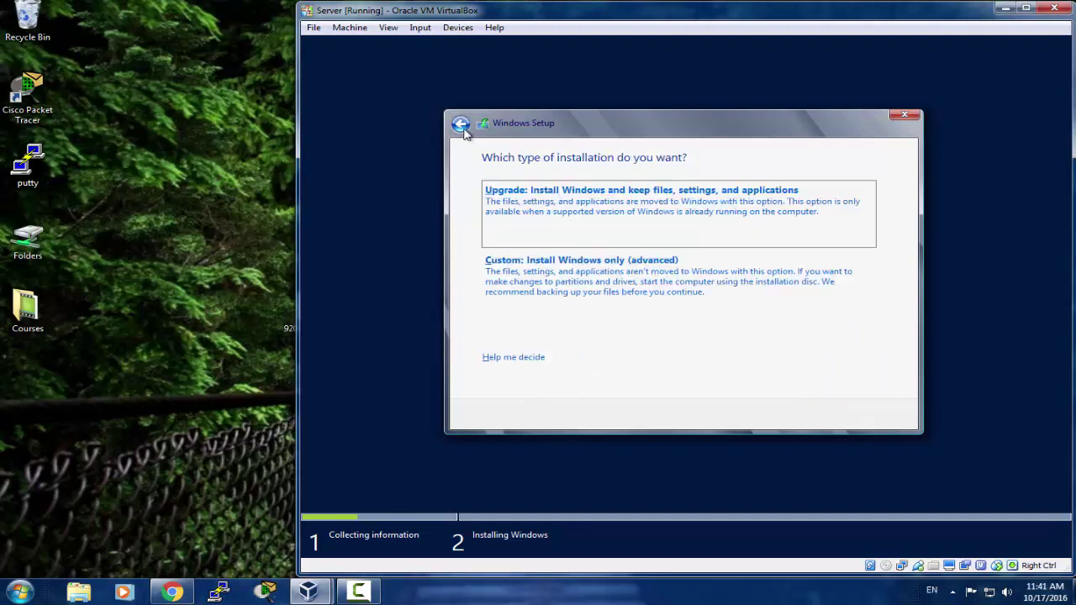
click(553, 291)
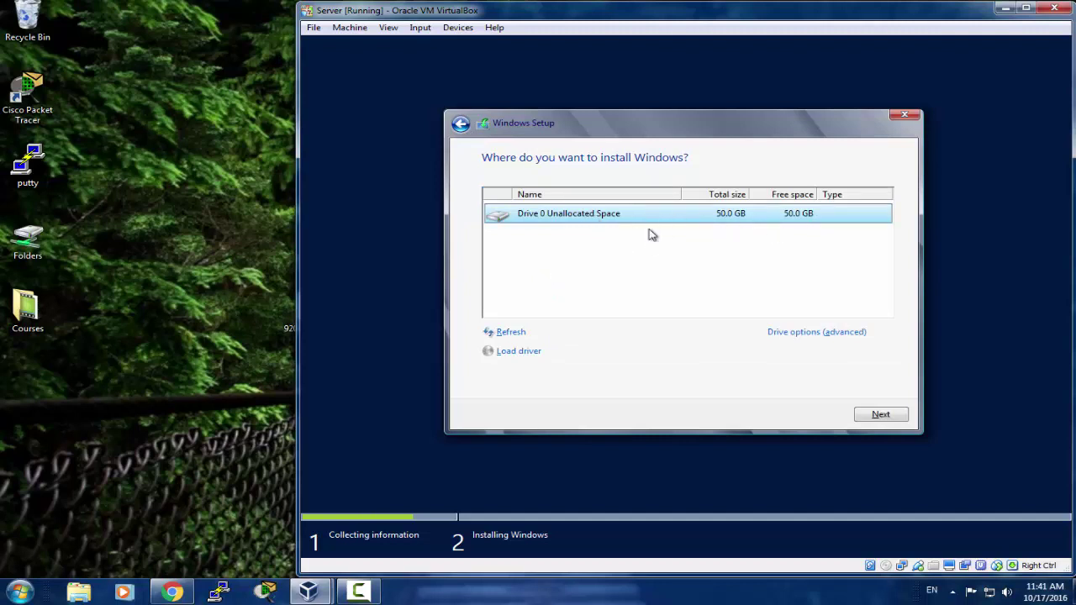
click(873, 414)
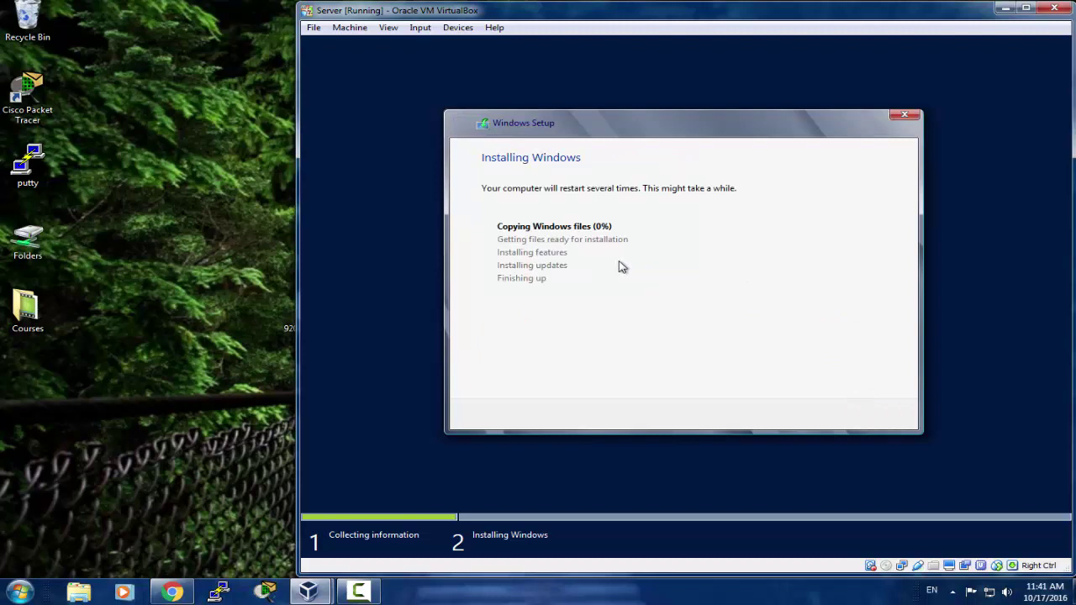
Step: Wait while Setup copies Windows files and the VM restarts to the boot-from-CD prompt
click(359, 591)
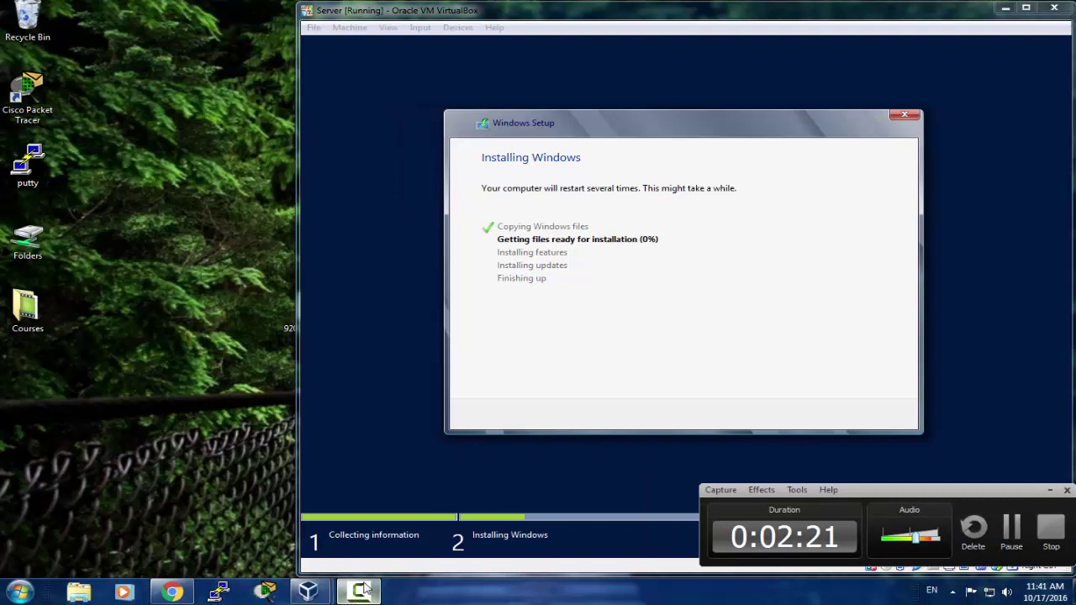
click(1012, 525)
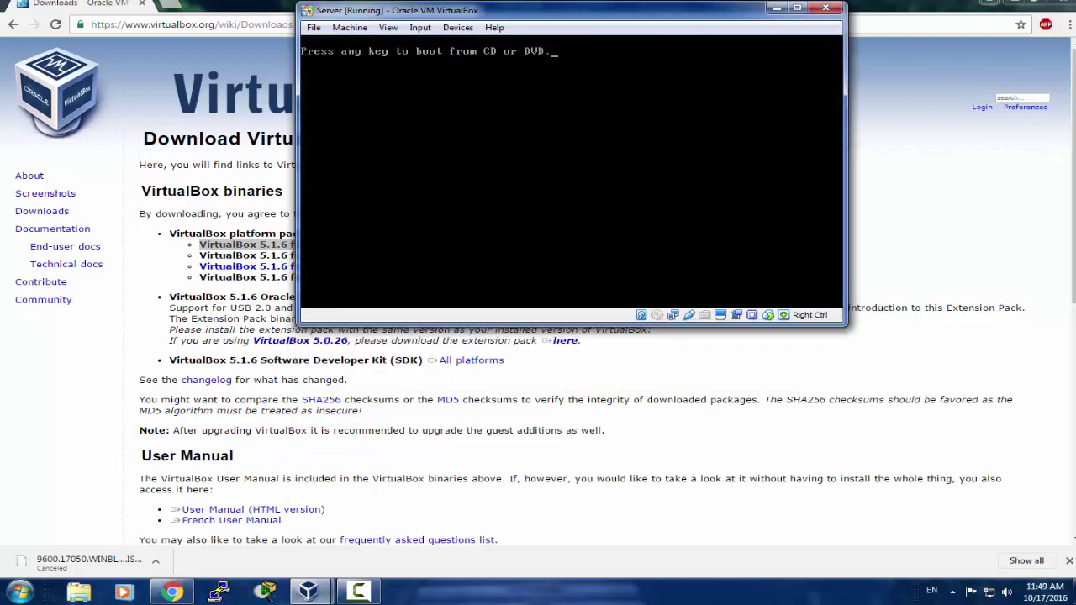
Step: Maximize the Server VM window and switch its display to View > Scaled Mode
click(797, 9)
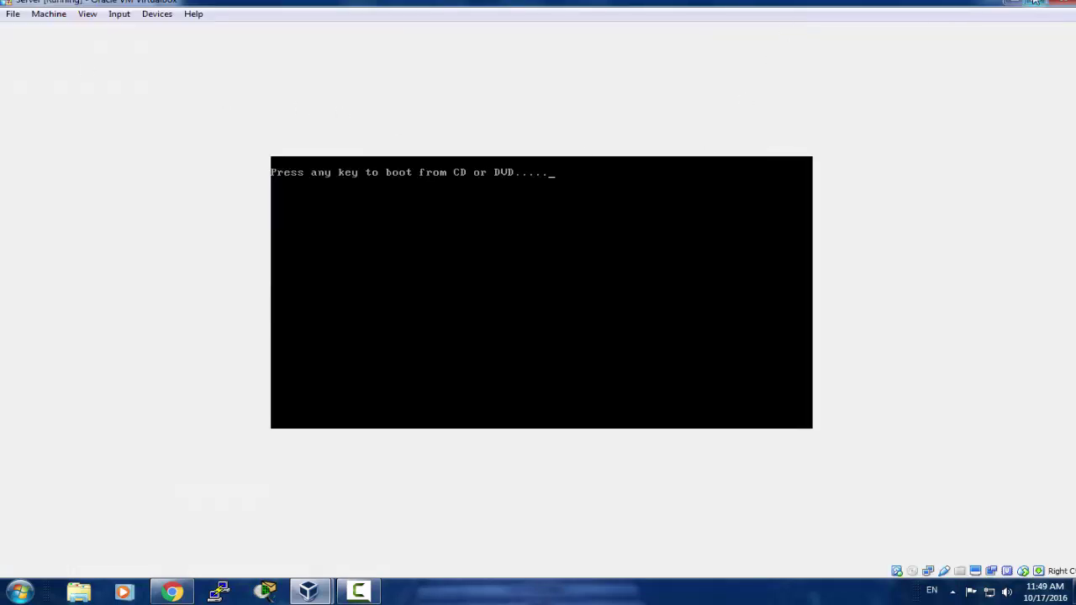
click(1033, 3)
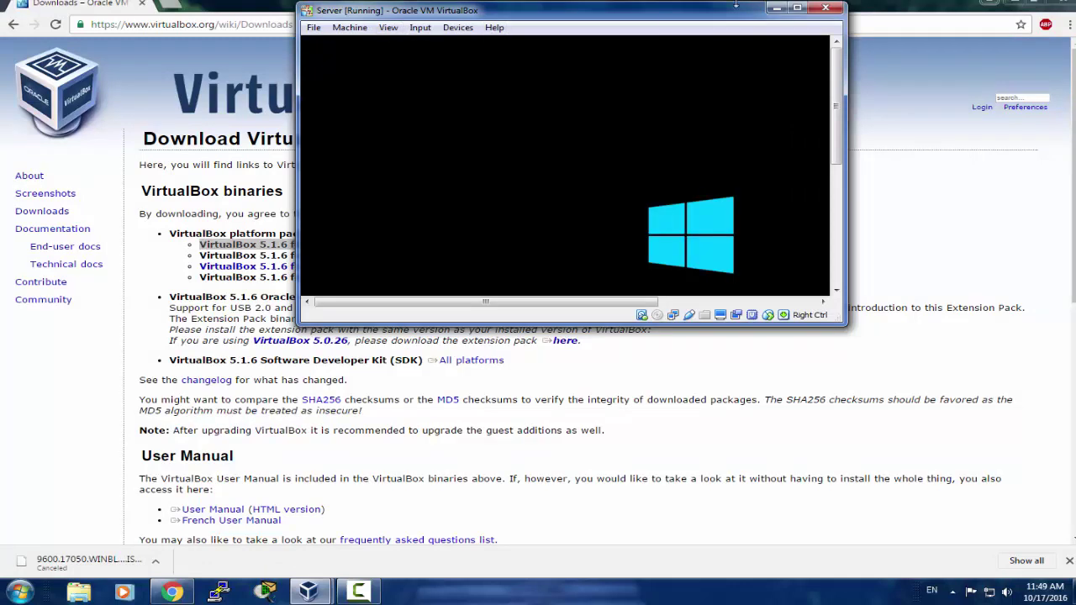
click(797, 8)
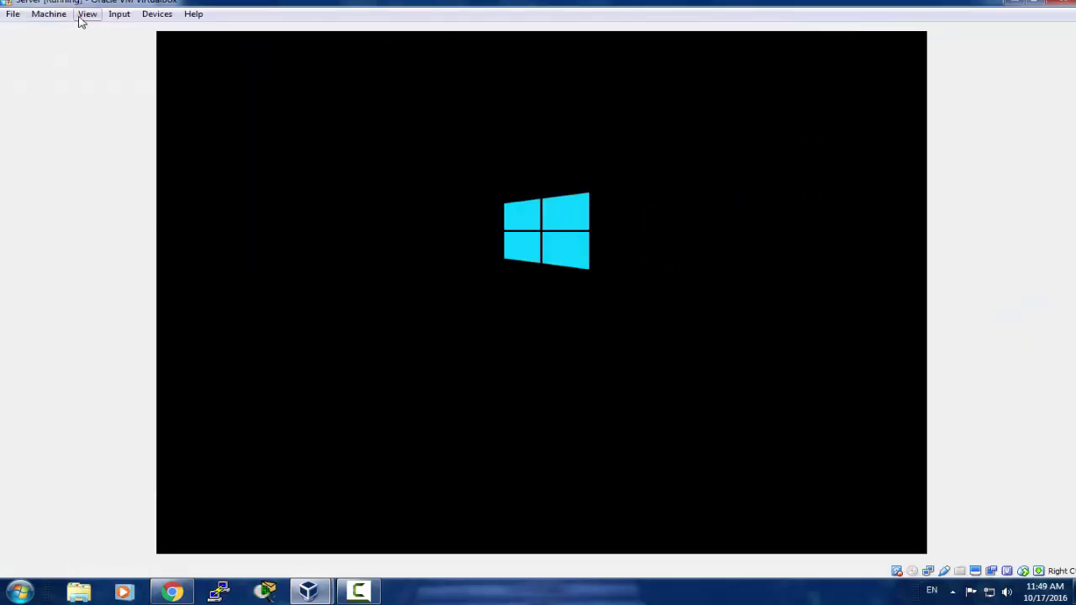
click(86, 13)
mouse_move(48, 14)
mouse_move(87, 13)
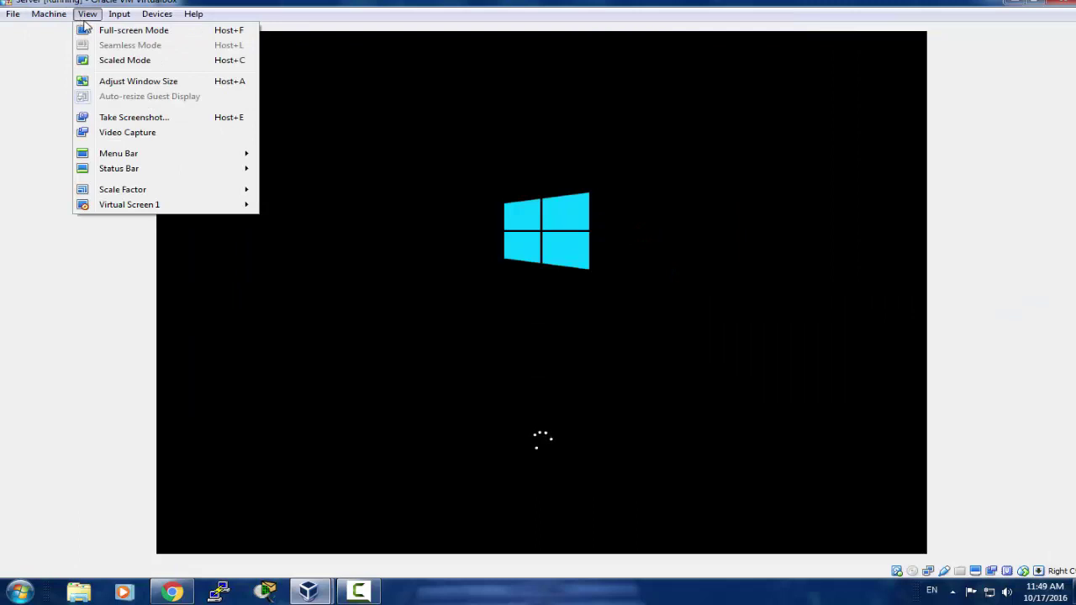
click(148, 65)
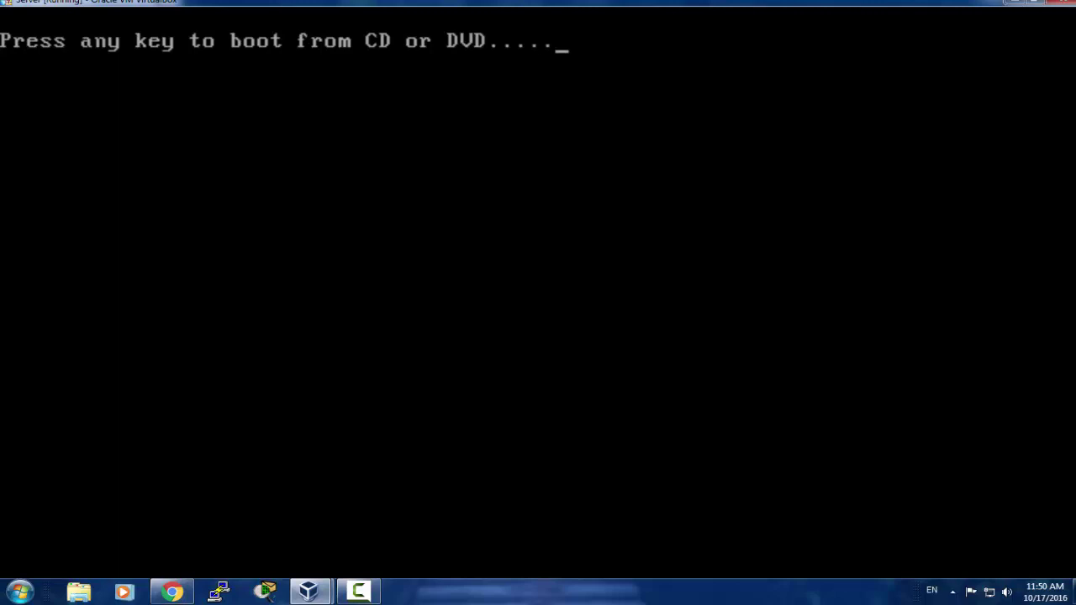
Step: Let the boot prompt pass and wait for the Administrator password Settings page
key(Return)
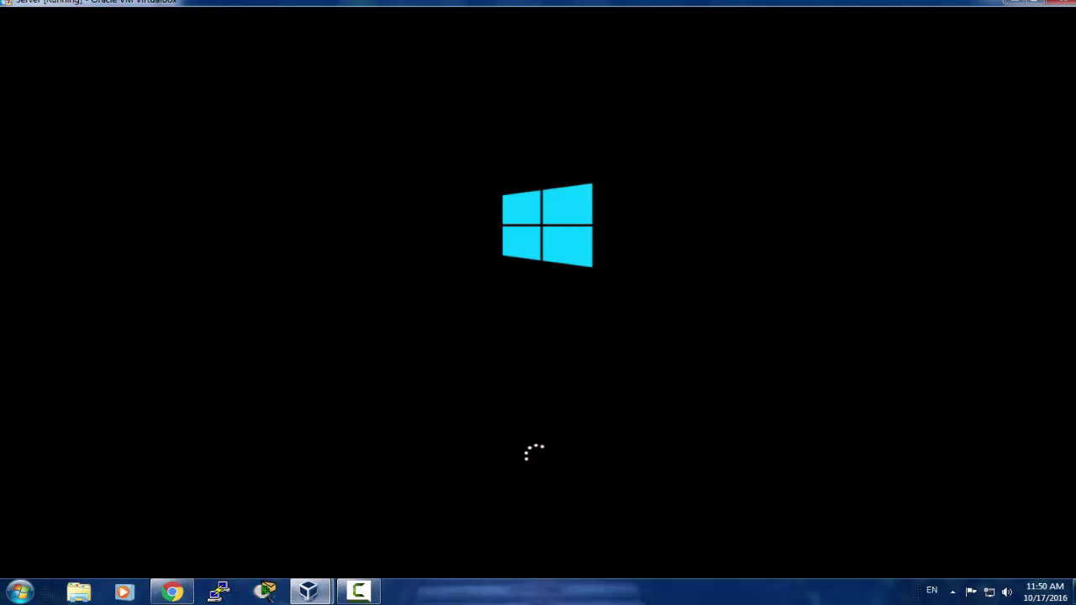
click(368, 590)
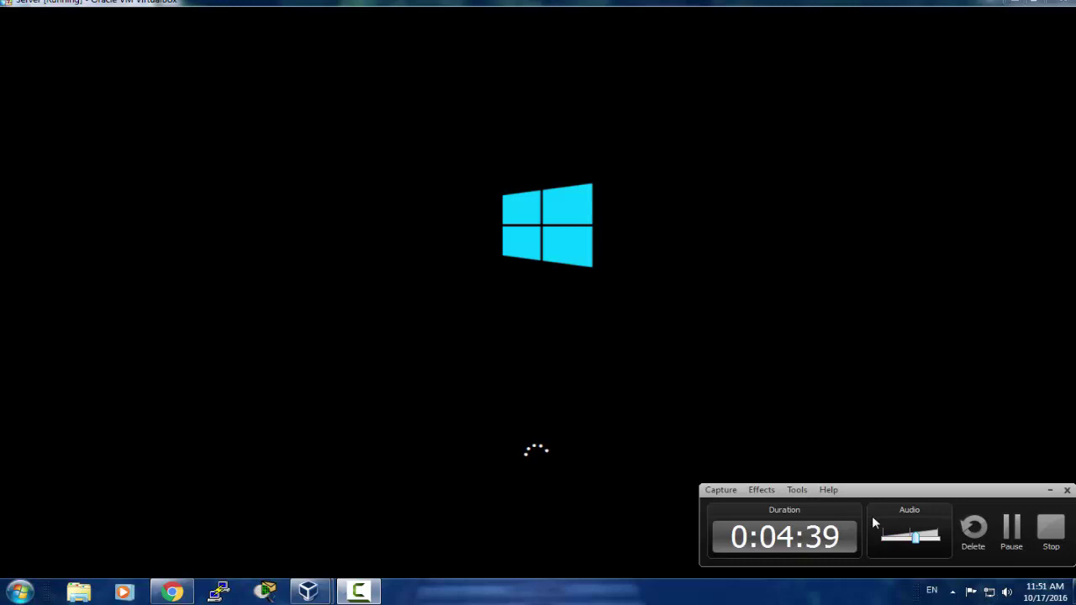
click(1011, 526)
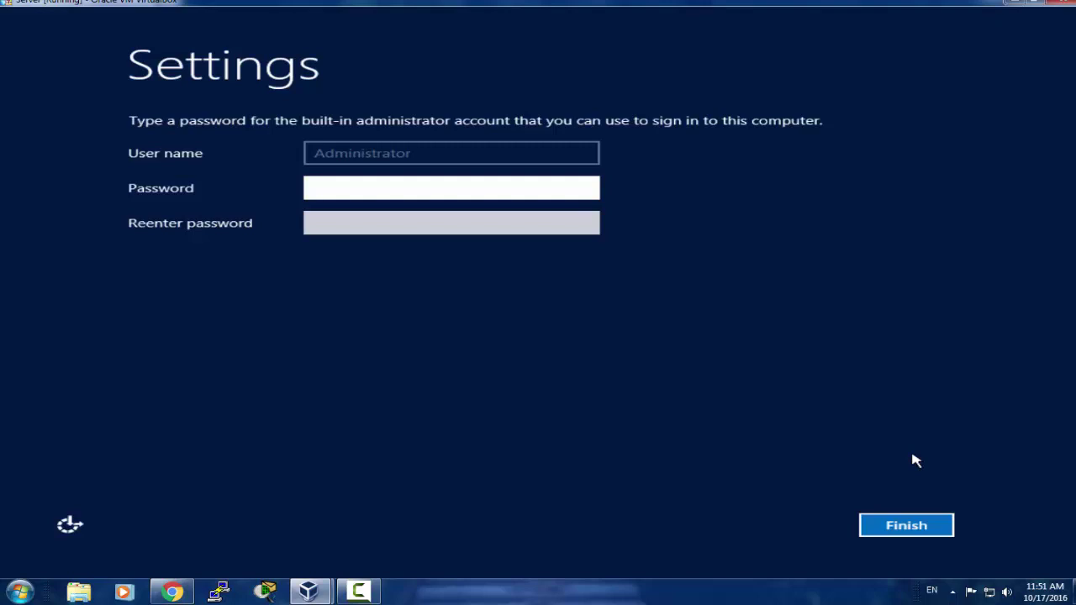
Step: Enter the built-in Administrator password in both fields and click Finish
text(P)
key(BackSpace)
key(Caps_Lock)
text(Password1)
key(Tab)
text(Passwo)
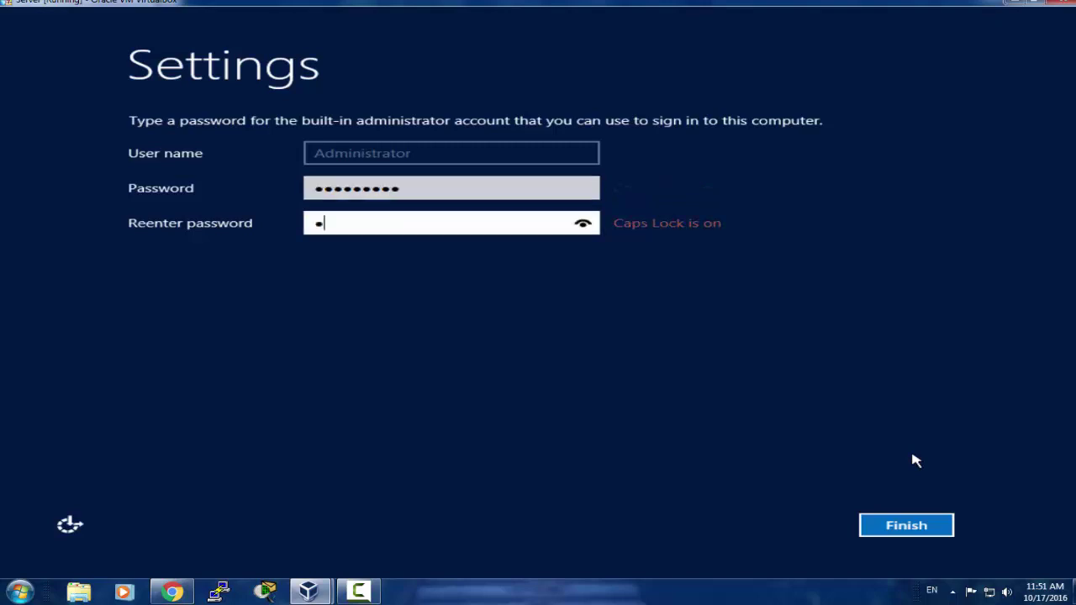
text(rd1)
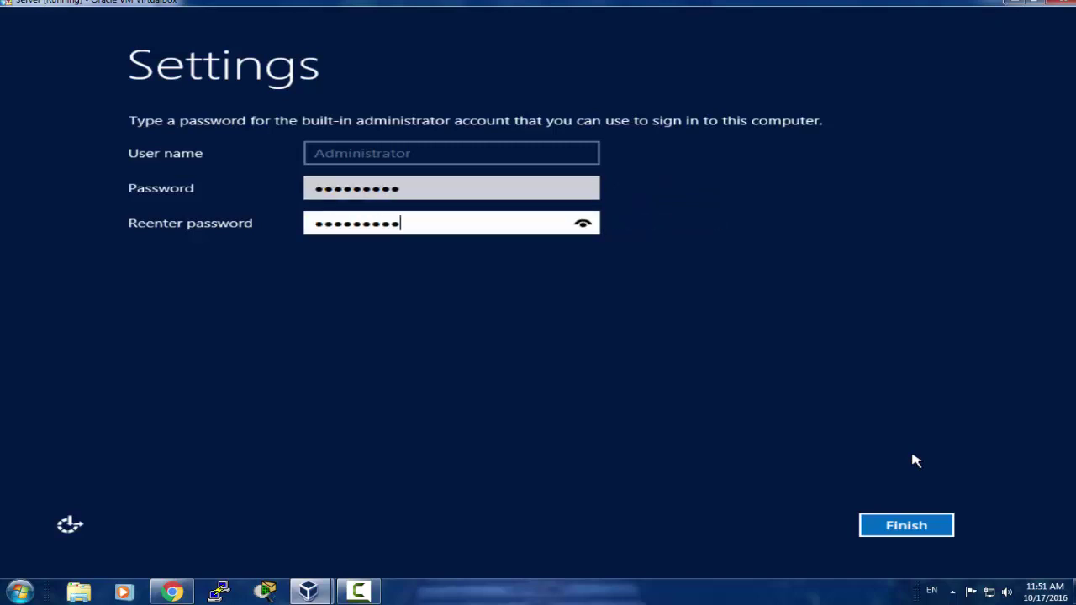
click(925, 522)
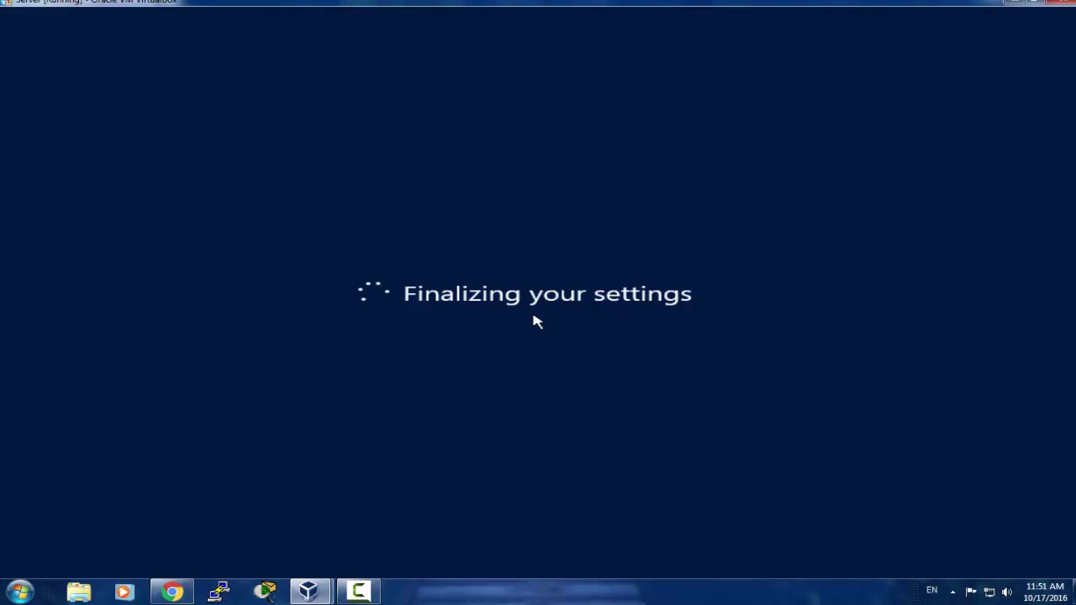
Step: Check the VM details in VirtualBox Manager, minimize it, and wait for the lock screen
mouse_move(309, 592)
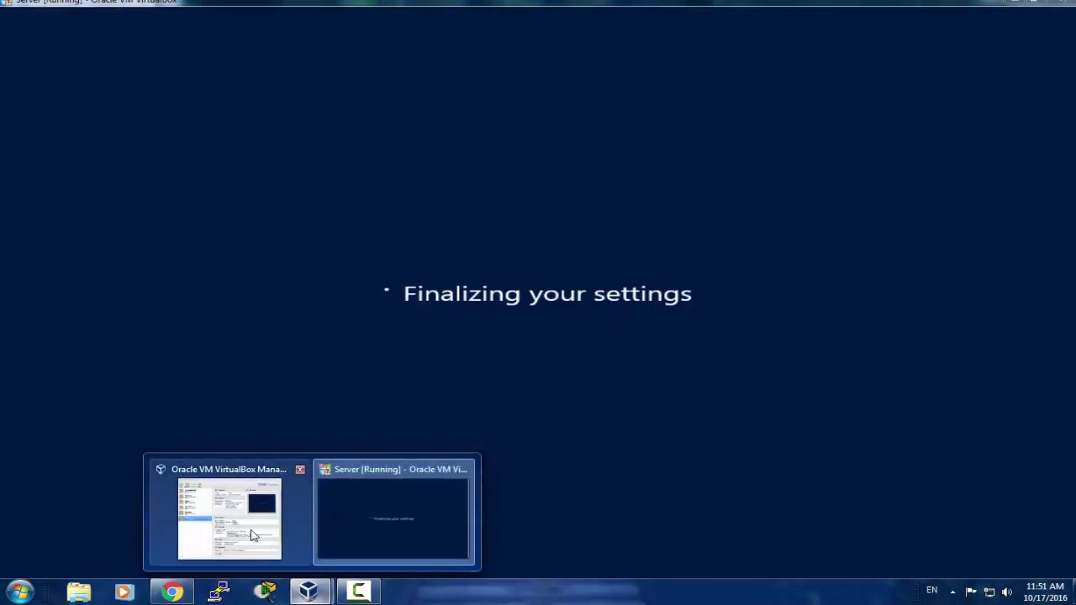
click(254, 536)
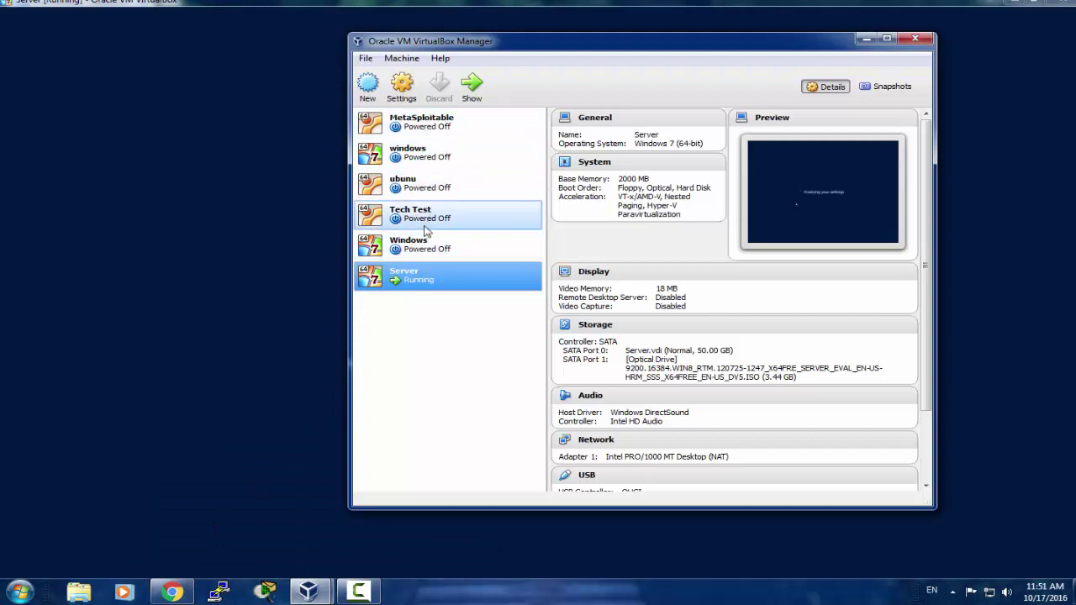
click(429, 248)
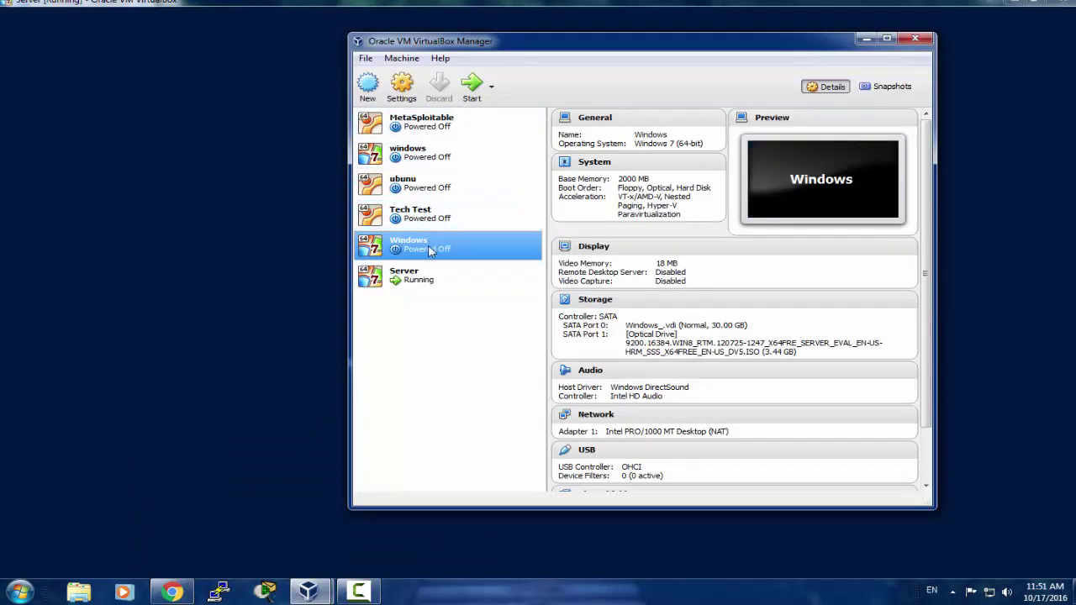
click(446, 275)
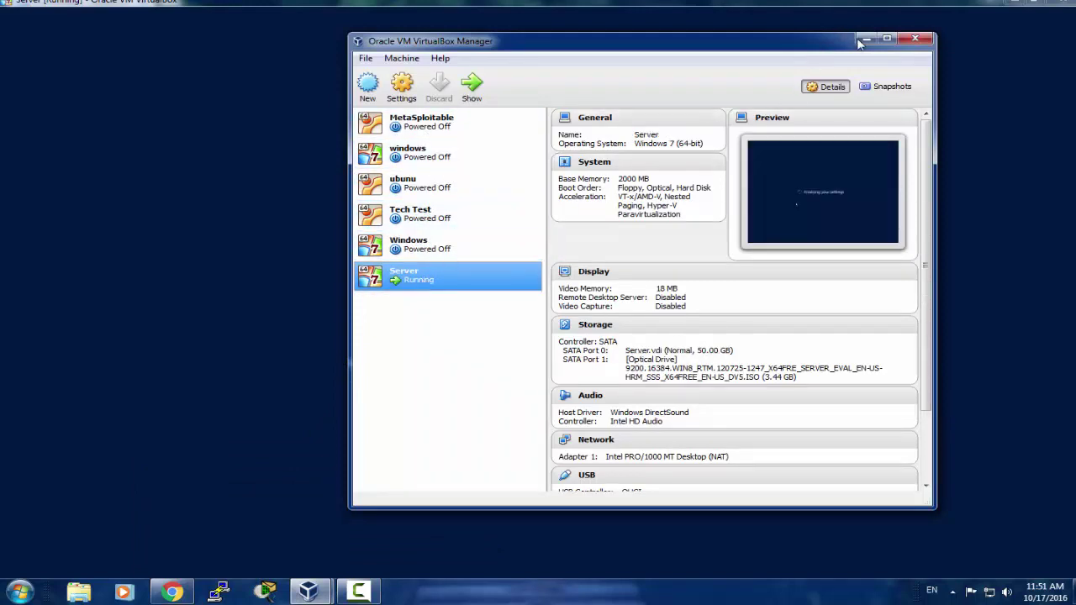
click(862, 39)
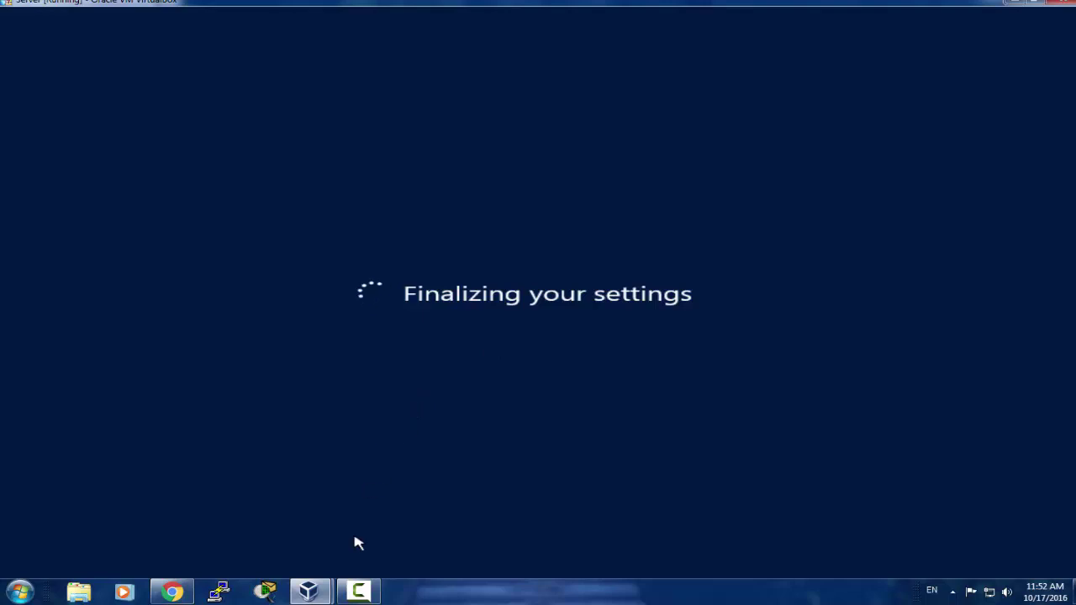
click(357, 592)
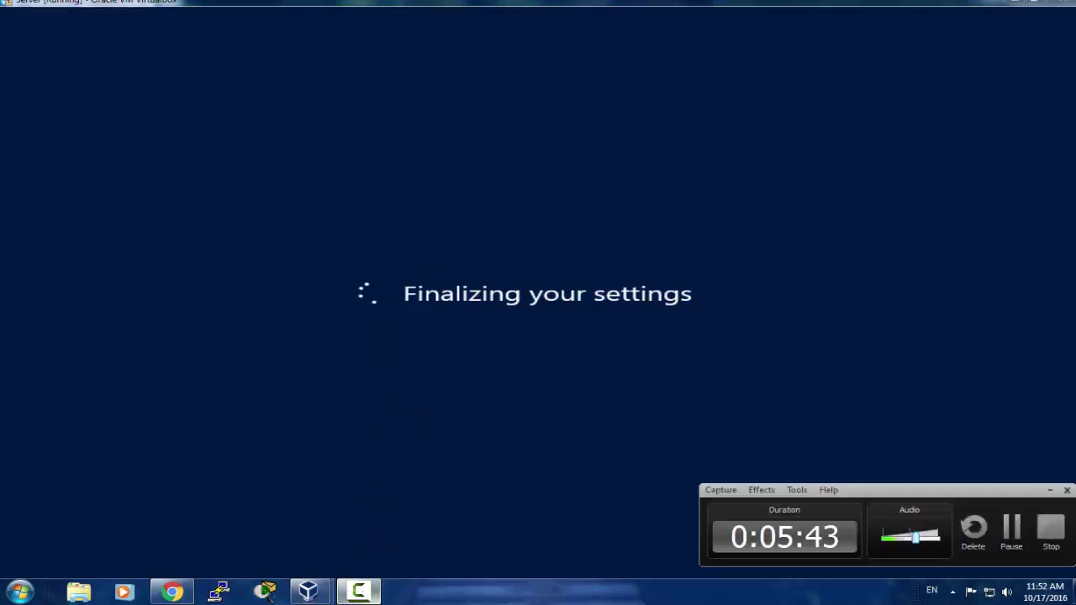
click(439, 324)
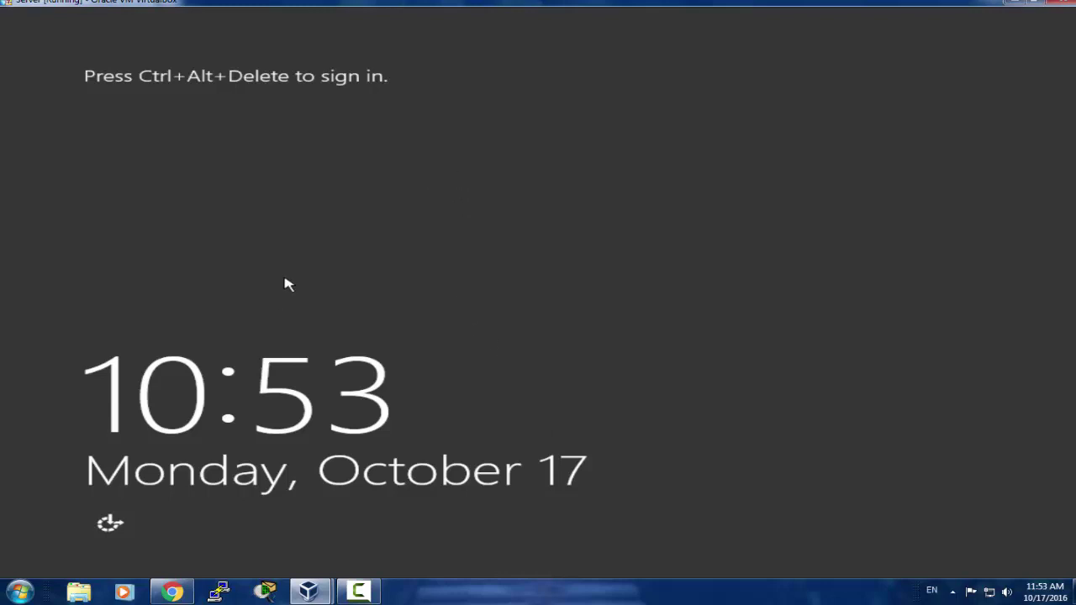
Step: Send Ctrl+Alt+Del through the lock screen's On-Screen Keyboard, then close the keyboard
click(108, 528)
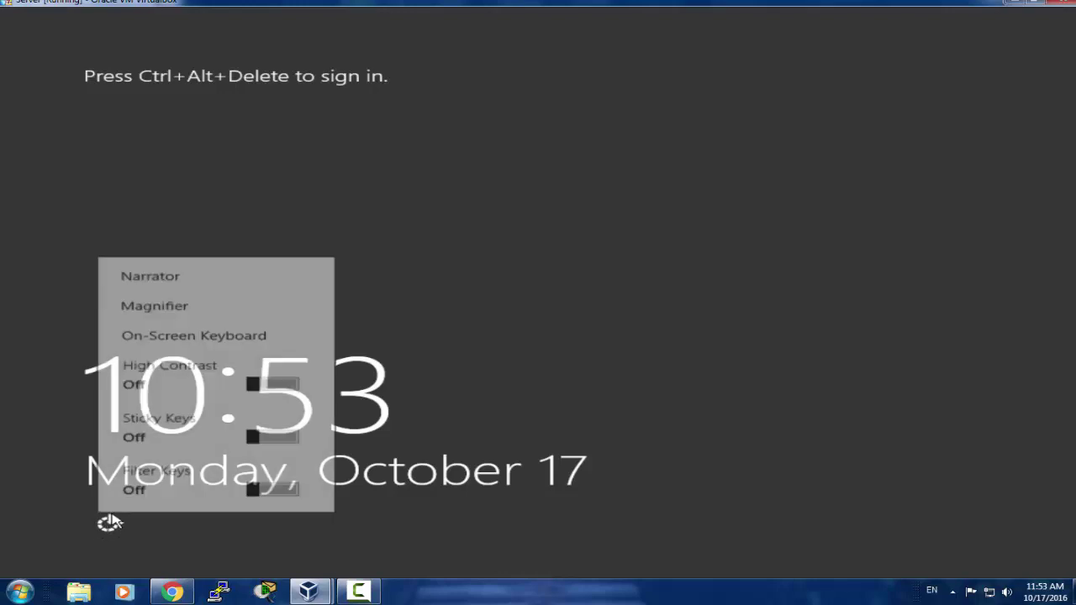
click(194, 335)
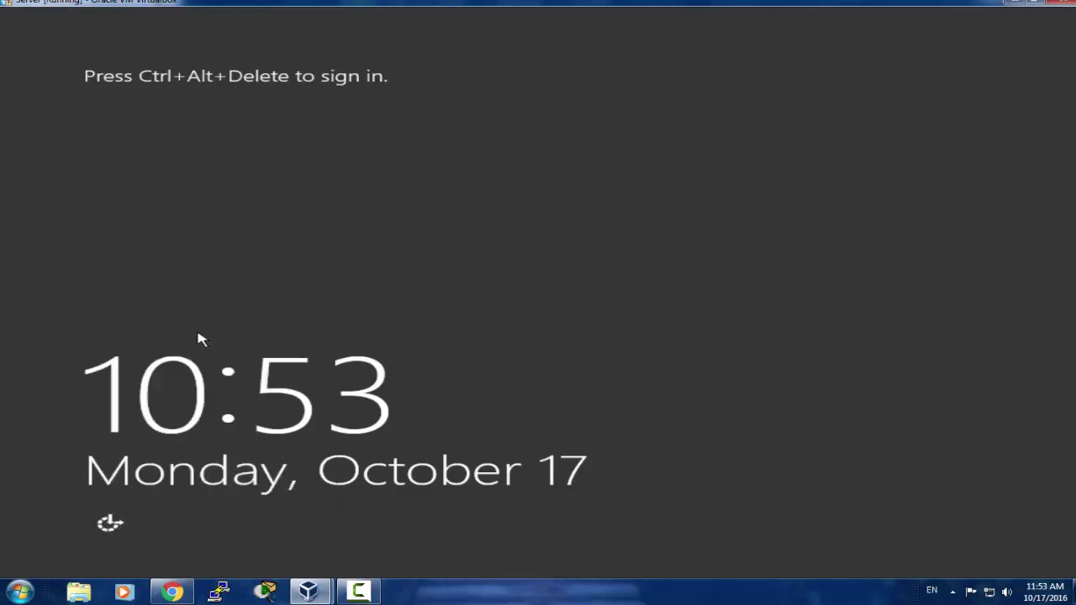
drag(445, 102, 438, 129)
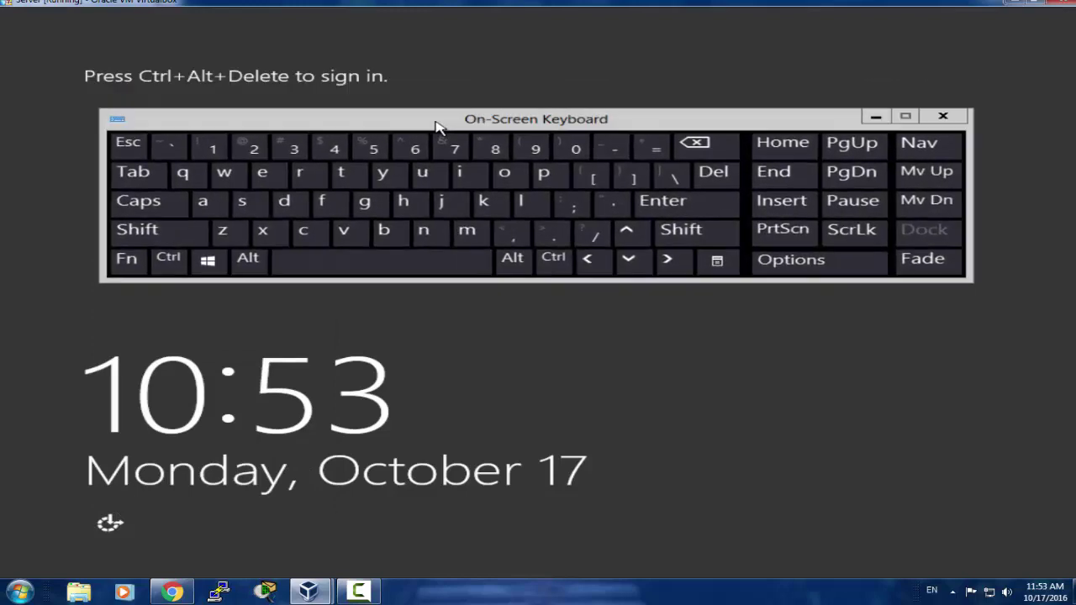
key(ctrl)
key(alt)
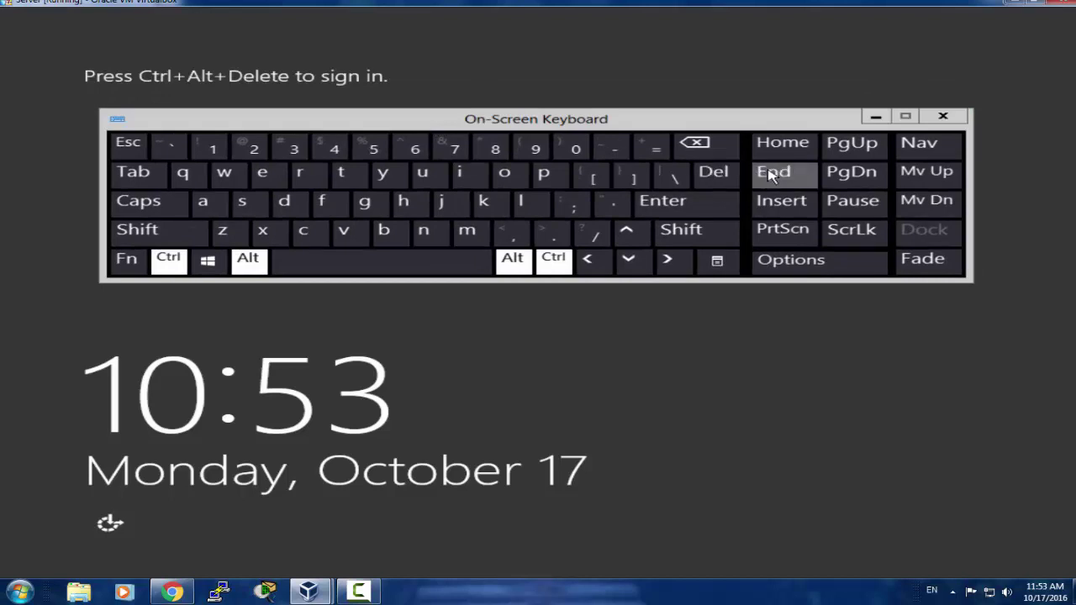
click(716, 177)
click(942, 116)
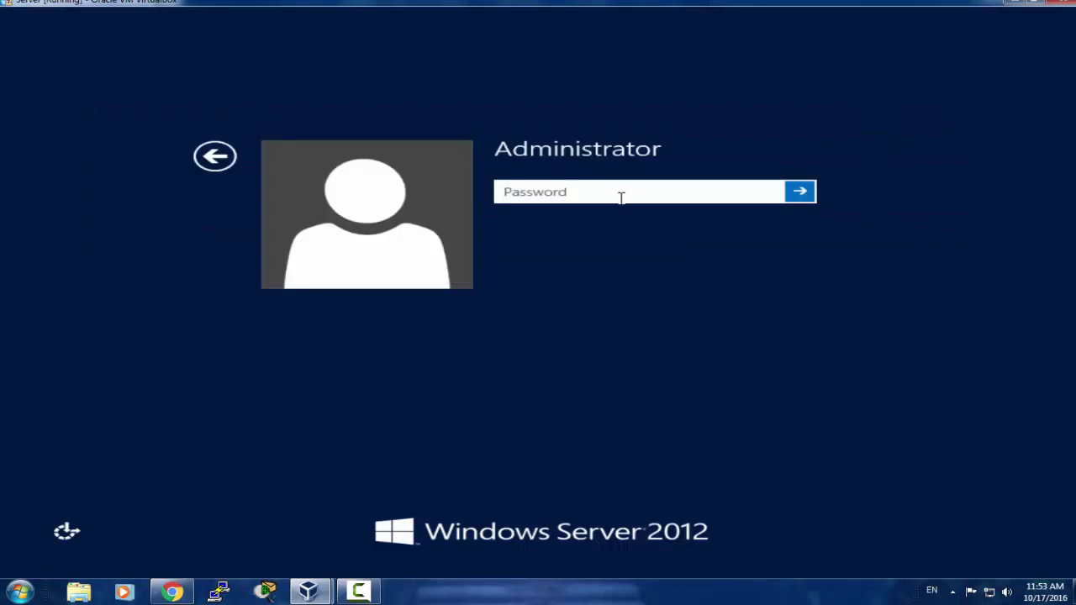
Step: Enter the Administrator account password to sign in
text(••••••••••)
key(Return)
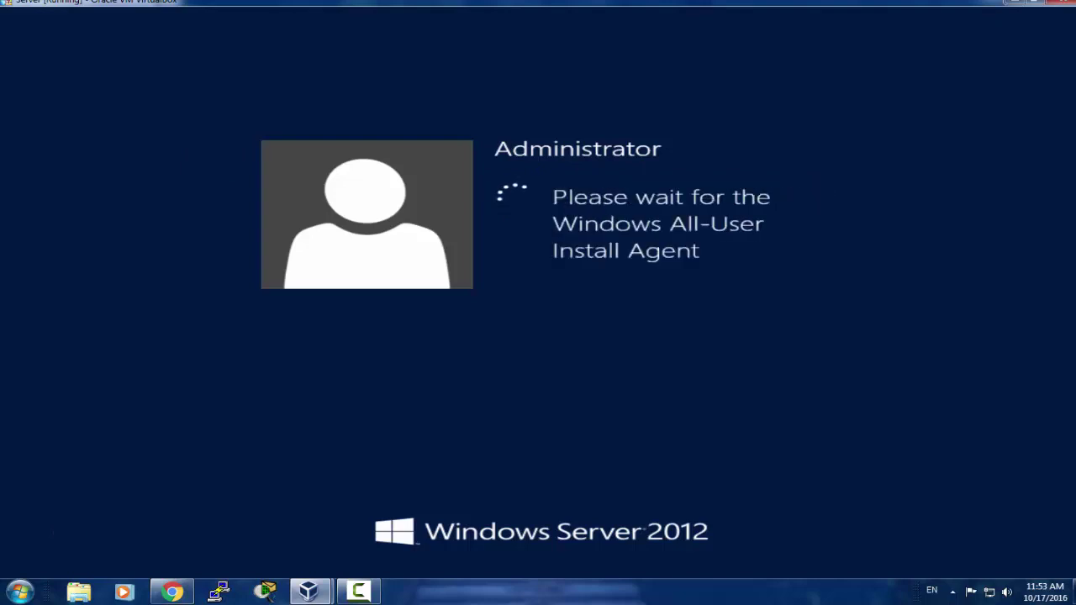